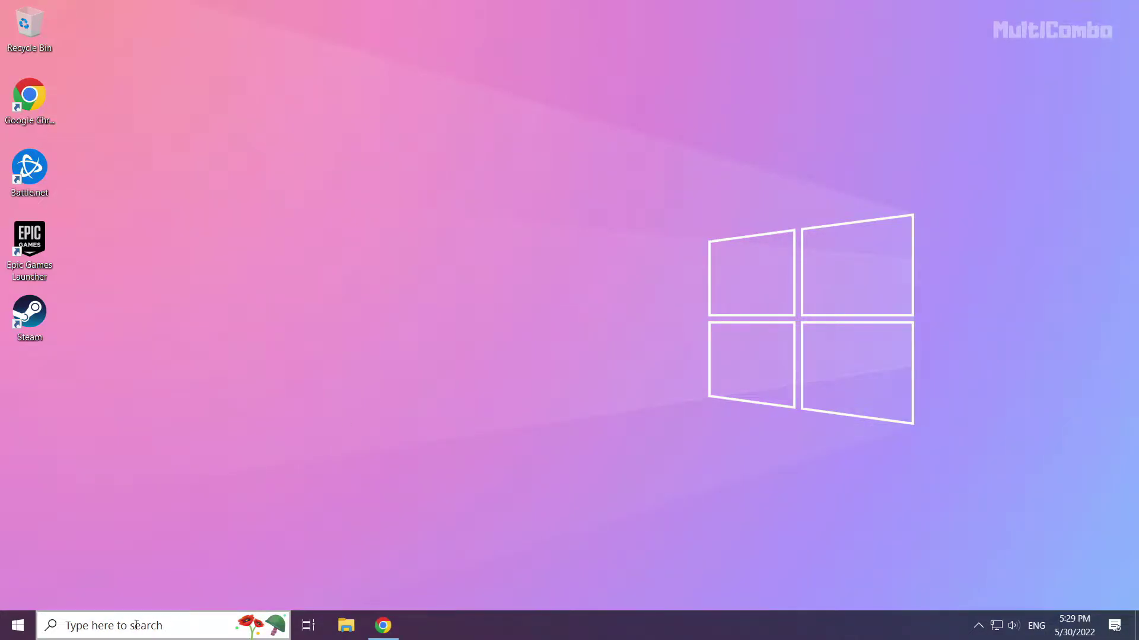
Search Windows for 'device manager'.
{"action": "left_click", "coordinate": [155, 625]}
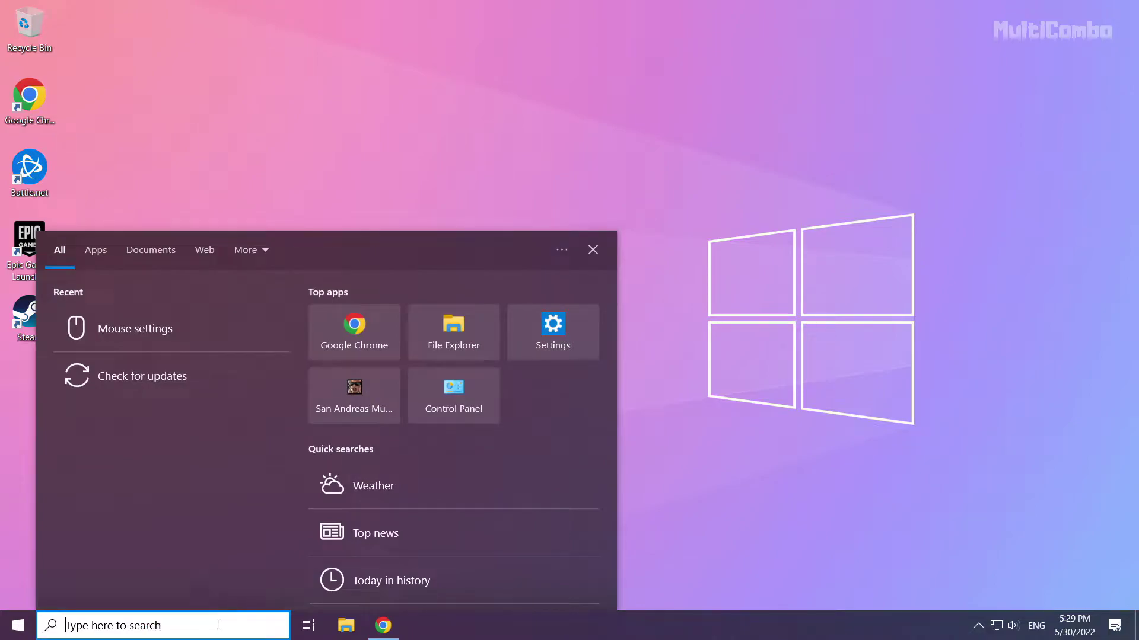
{"action": "type", "text": "dev"}
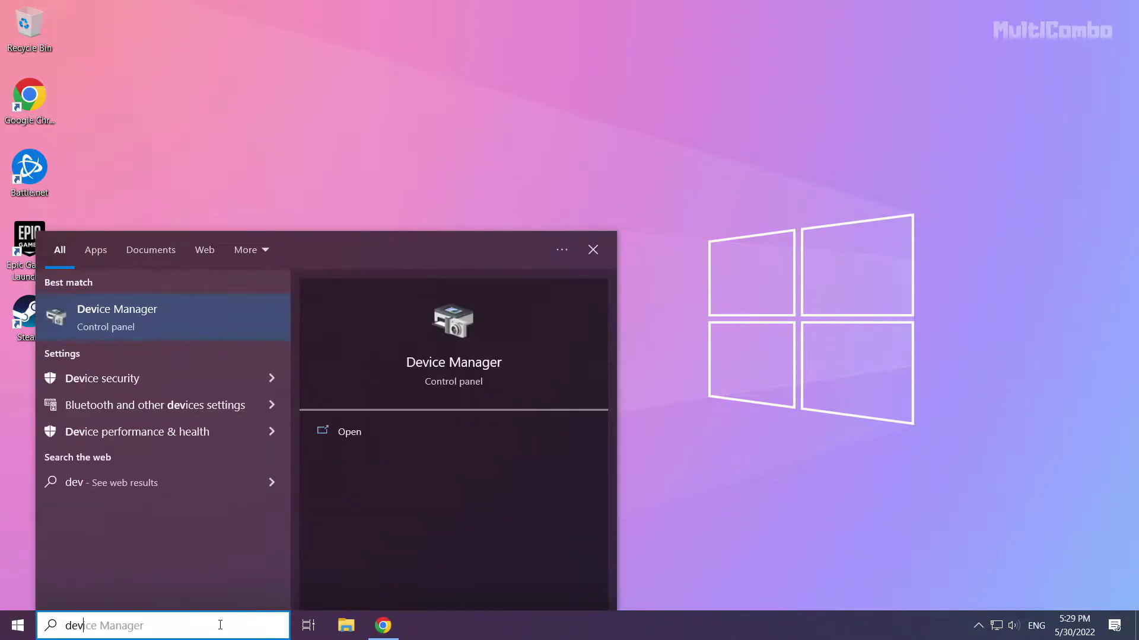
{"action": "type", "text": "ice manager"}
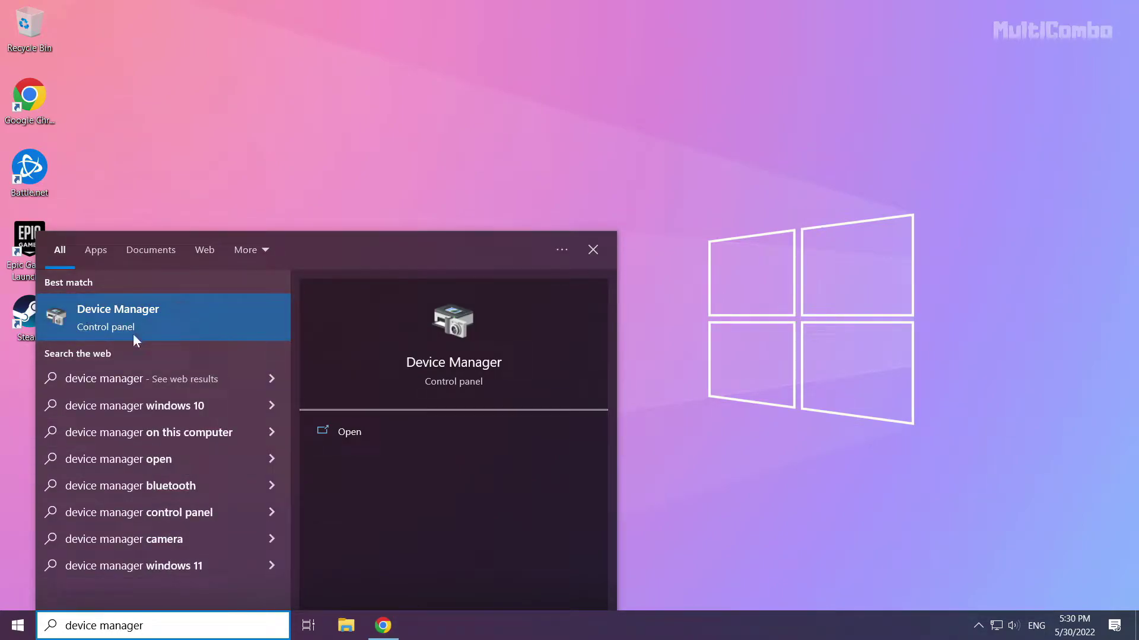
Open Device Manager, centre its window, and expand the Display adapters category.
{"action": "left_click", "coordinate": [131, 316]}
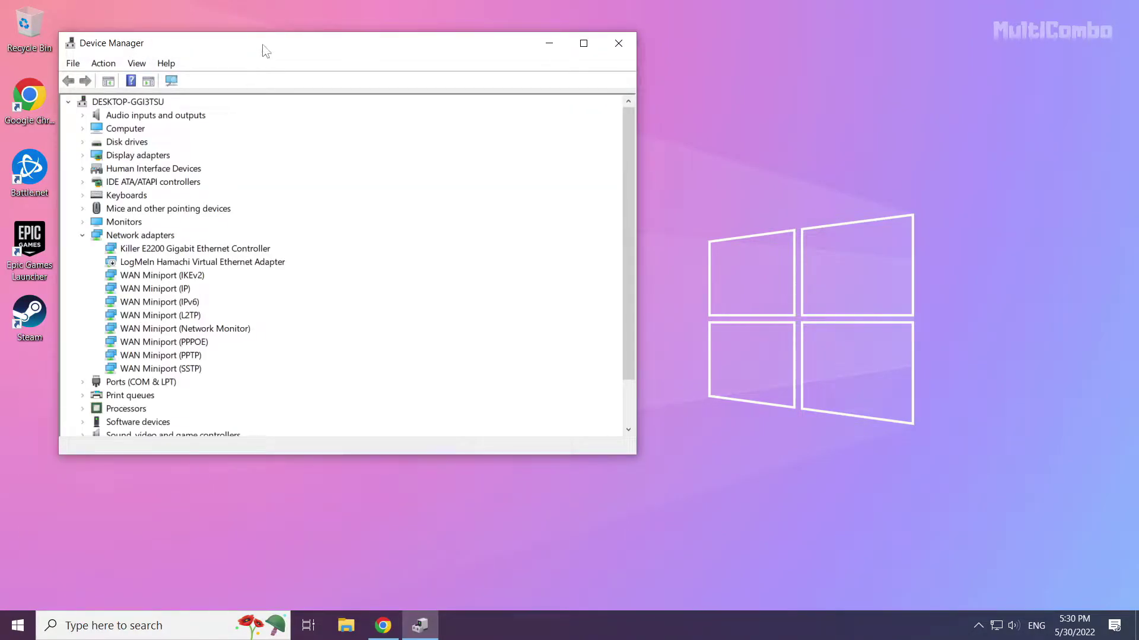
{"action": "left_click_drag", "start_coordinate": [262, 45], "coordinate": [480, 104]}
{"action": "left_click", "coordinate": [334, 217]}
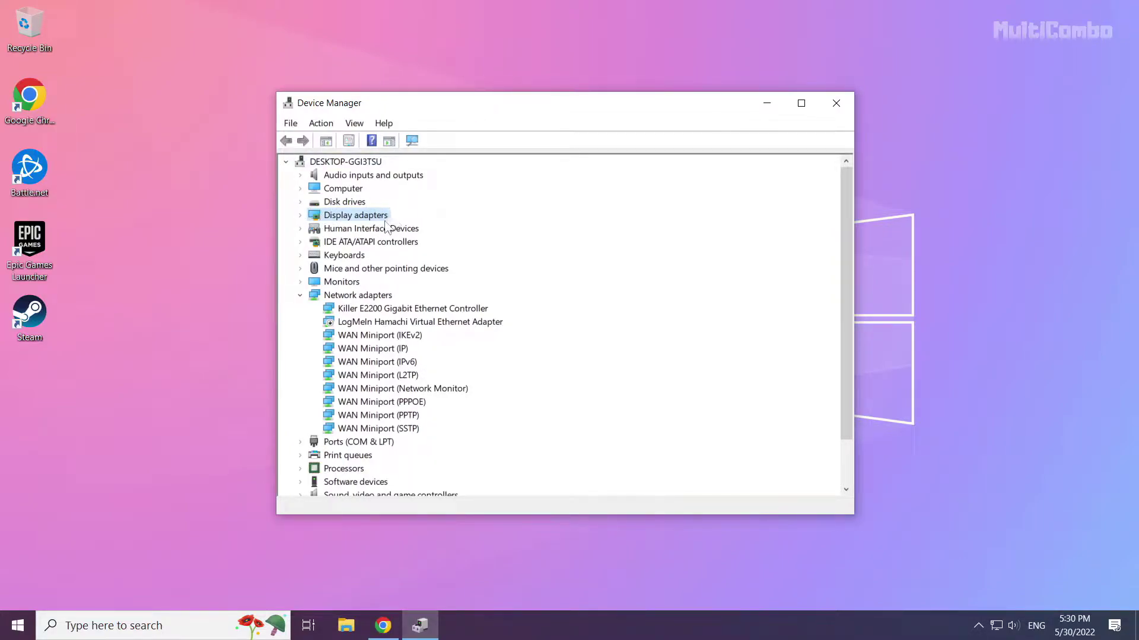
{"action": "left_click", "coordinate": [301, 216]}
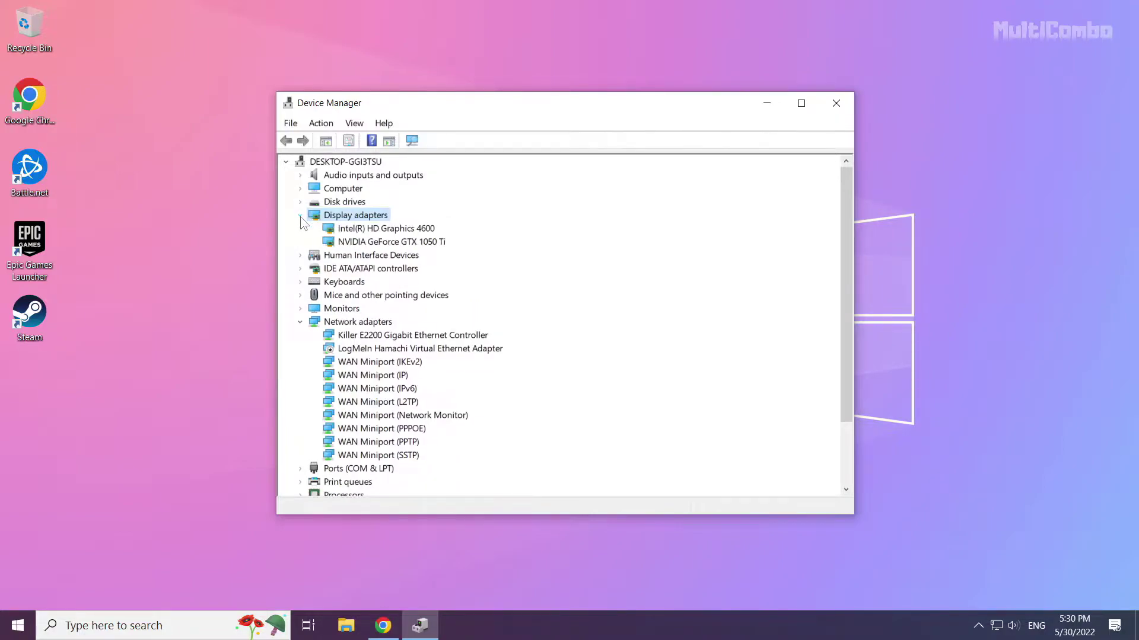
Run an automatic driver search for the NVIDIA GeForce GTX 1050 Ti.
{"action": "left_click", "coordinate": [367, 243]}
{"action": "left_click", "coordinate": [371, 230]}
{"action": "left_click", "coordinate": [371, 243]}
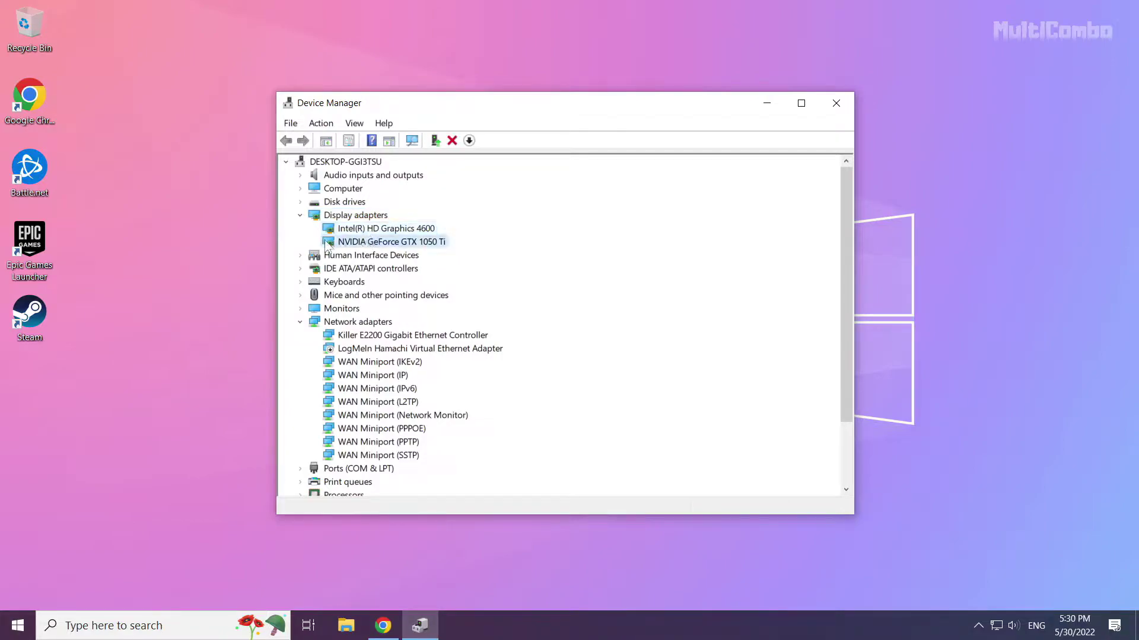
{"action": "right_click", "coordinate": [373, 244]}
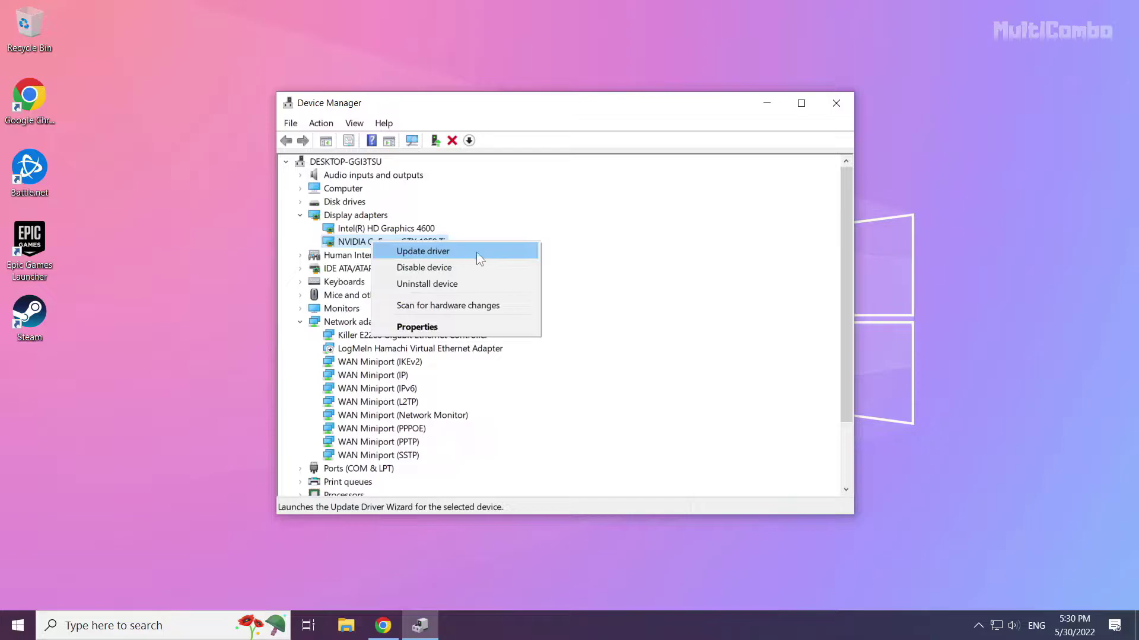
{"action": "left_click", "coordinate": [440, 252]}
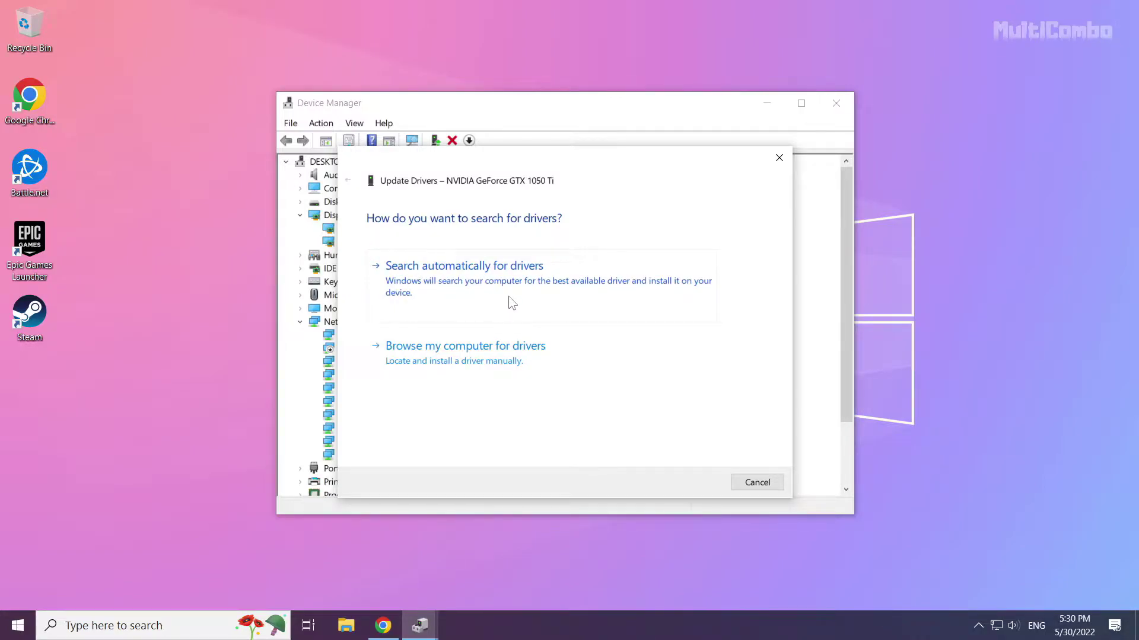
{"action": "left_click", "coordinate": [512, 303]}
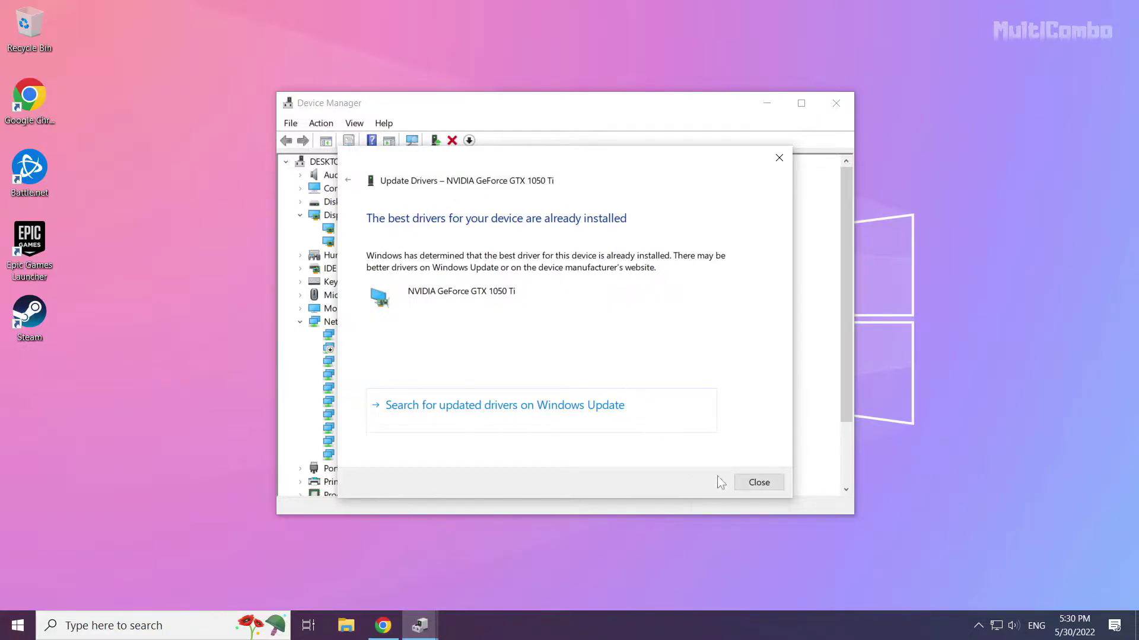
Dismiss the NVIDIA result, then auto-search drivers for the Intel(R) HD Graphics 4600 and close.
{"action": "left_click", "coordinate": [759, 483]}
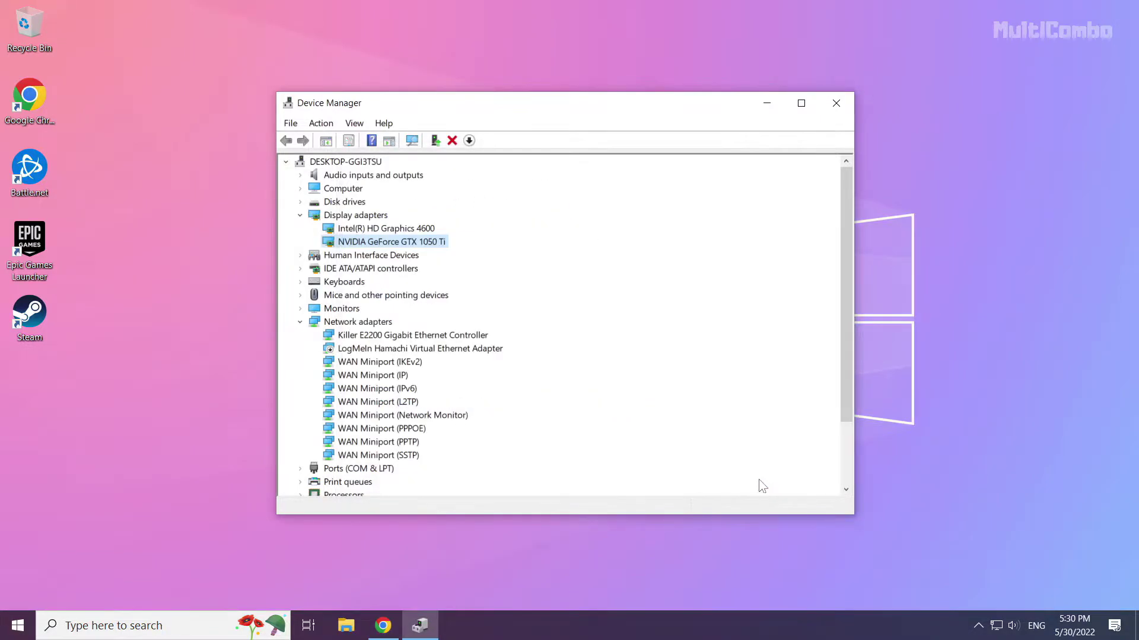
{"action": "left_click", "coordinate": [357, 229]}
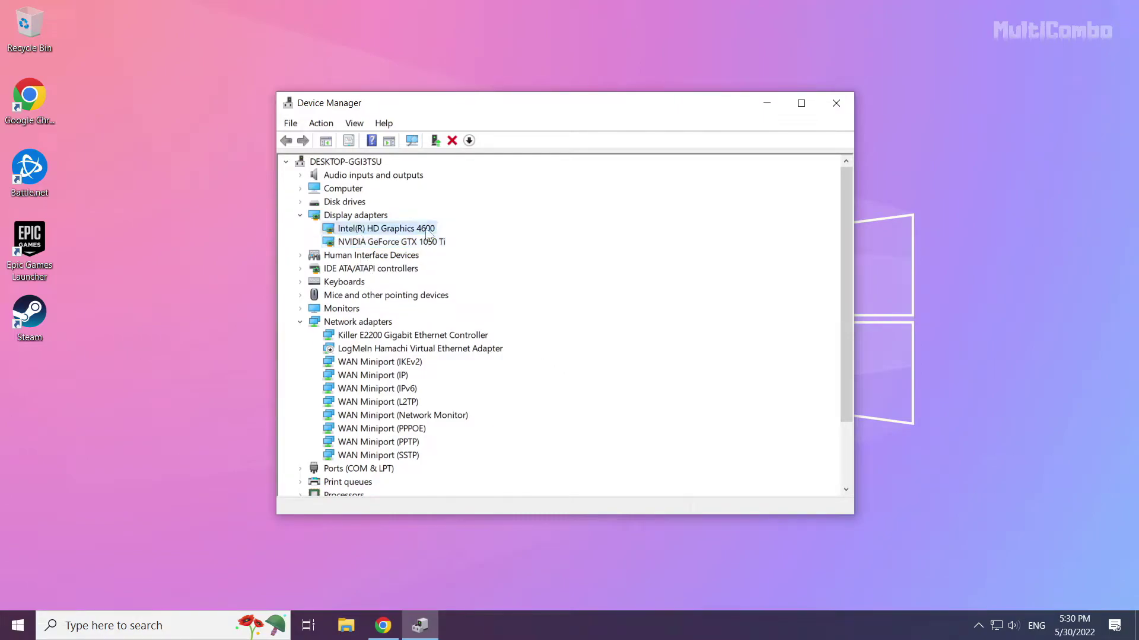
{"action": "right_click", "coordinate": [384, 230]}
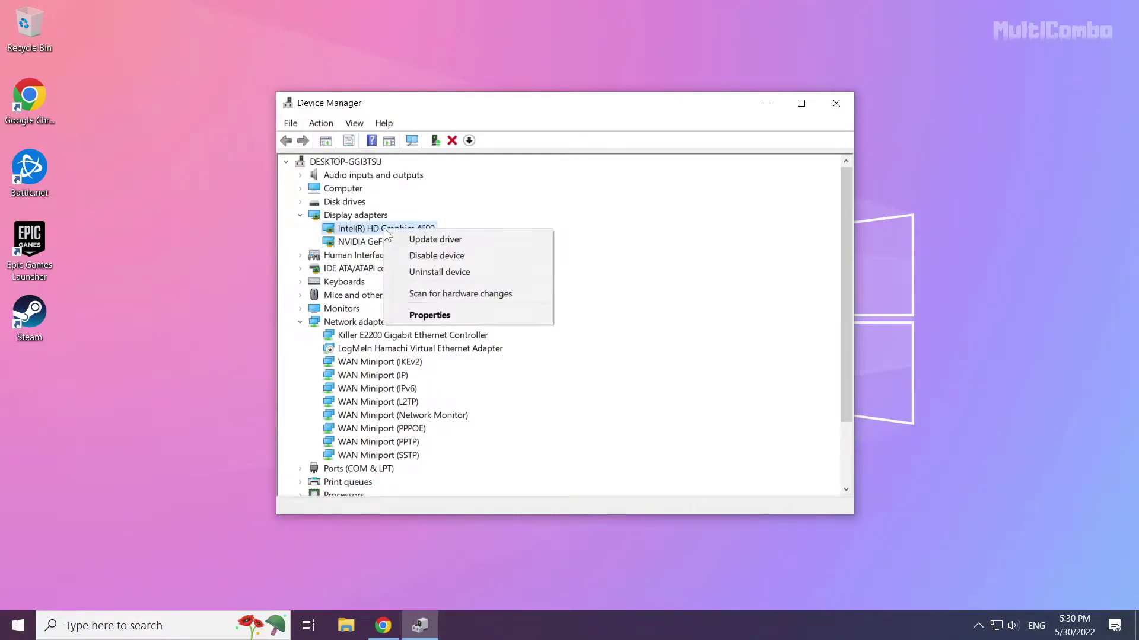
{"action": "left_click", "coordinate": [477, 241]}
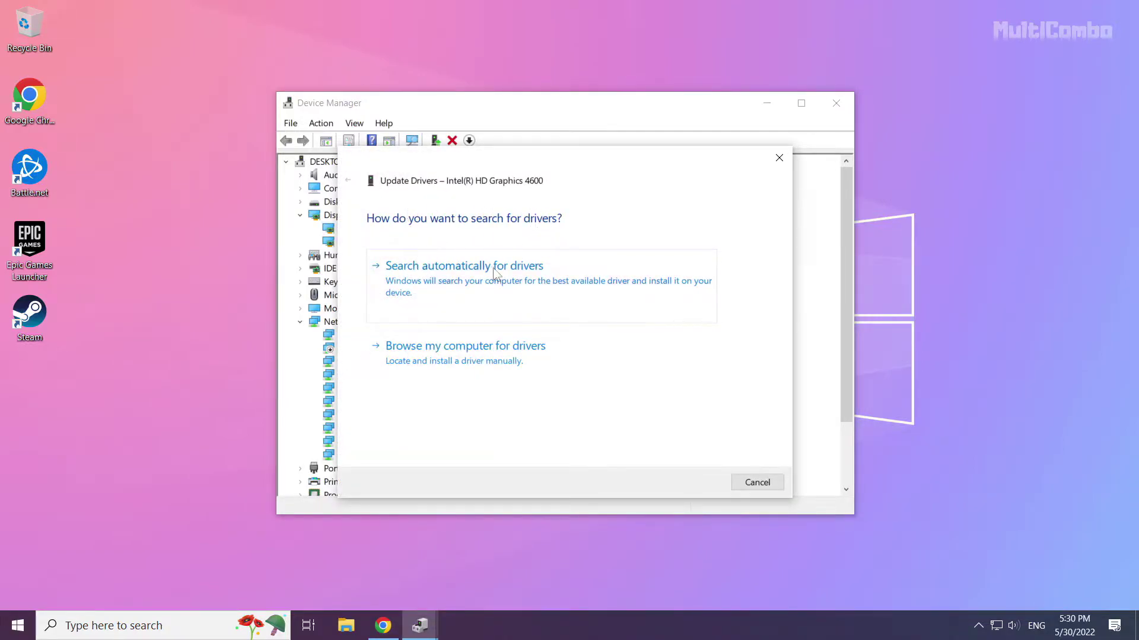
{"action": "left_click", "coordinate": [471, 303]}
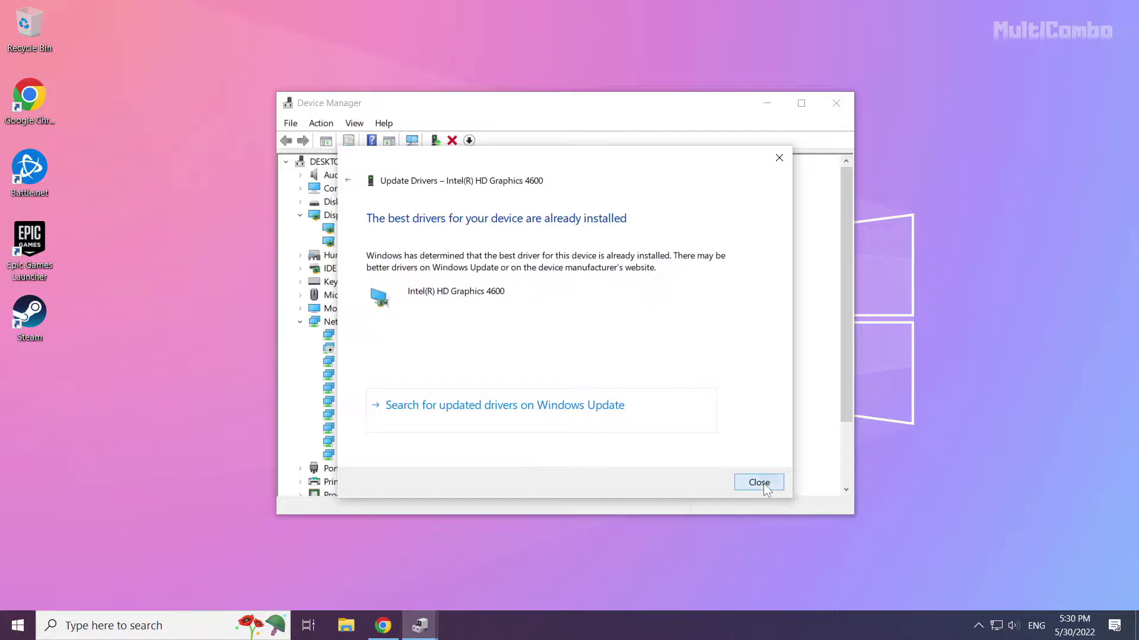
{"action": "left_click", "coordinate": [762, 483]}
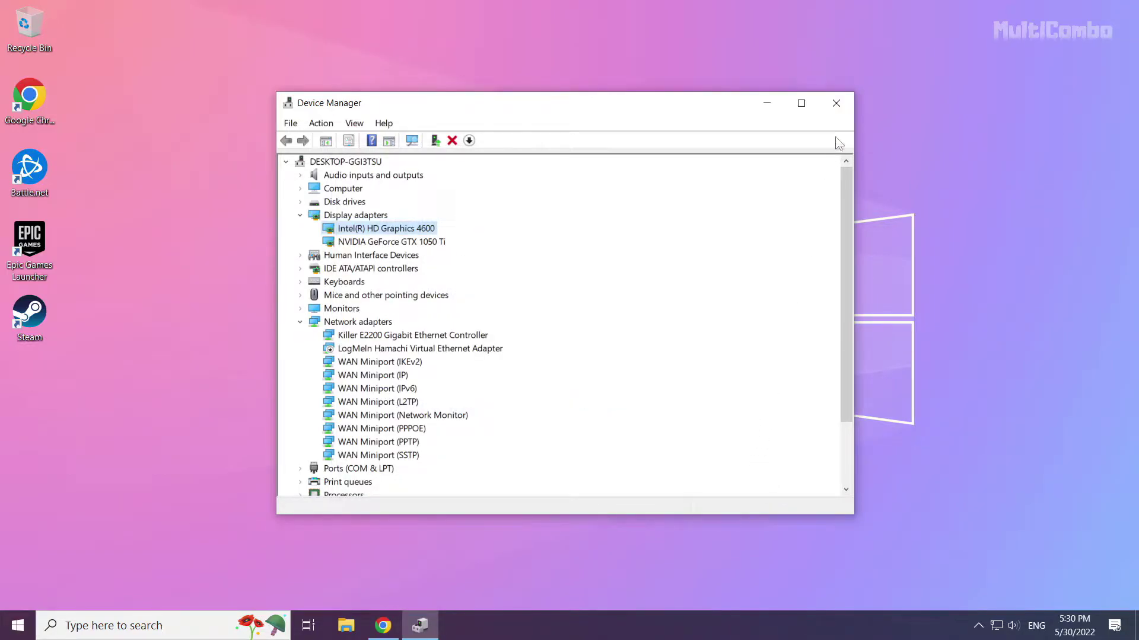
Close Device Manager and search Windows for 'update'.
{"action": "left_click", "coordinate": [836, 105]}
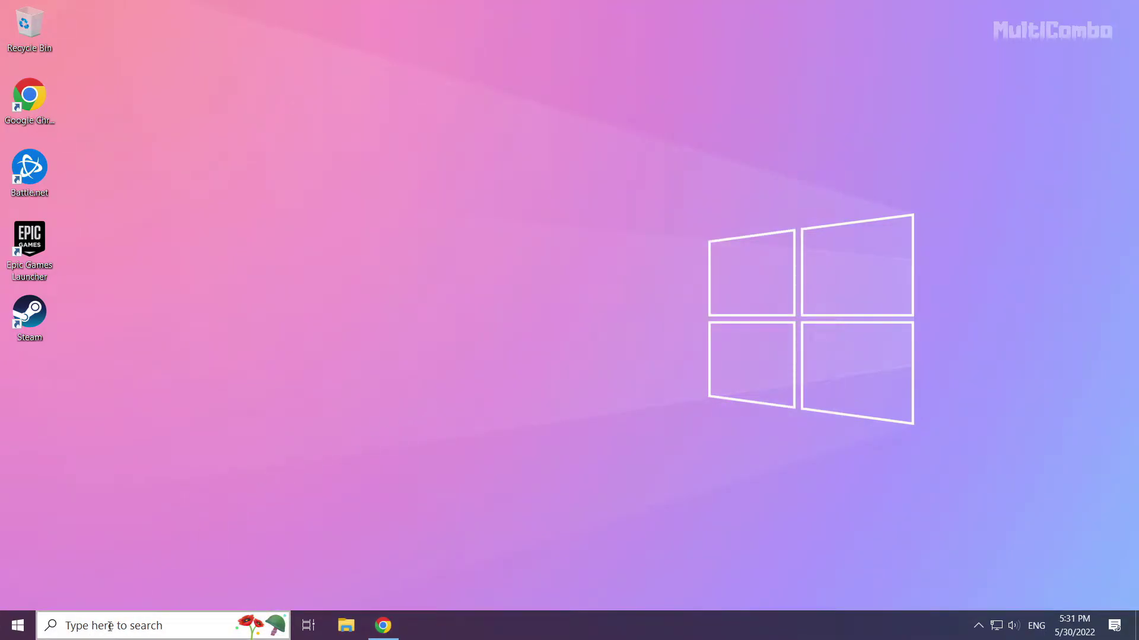
{"action": "left_click", "coordinate": [140, 628]}
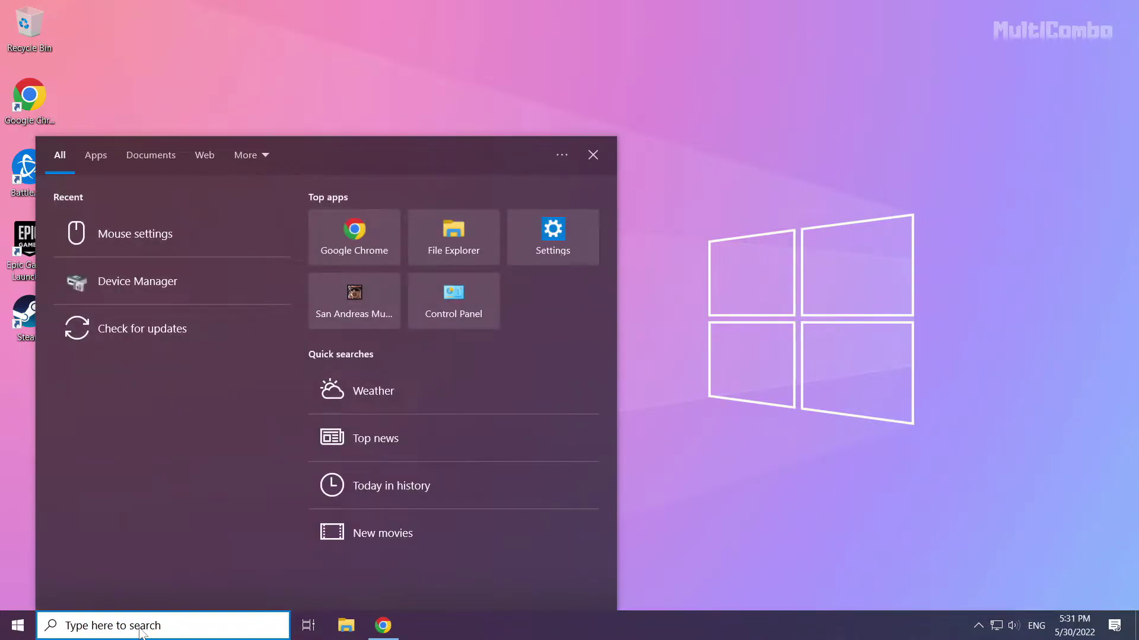
{"action": "type", "text": "update"}
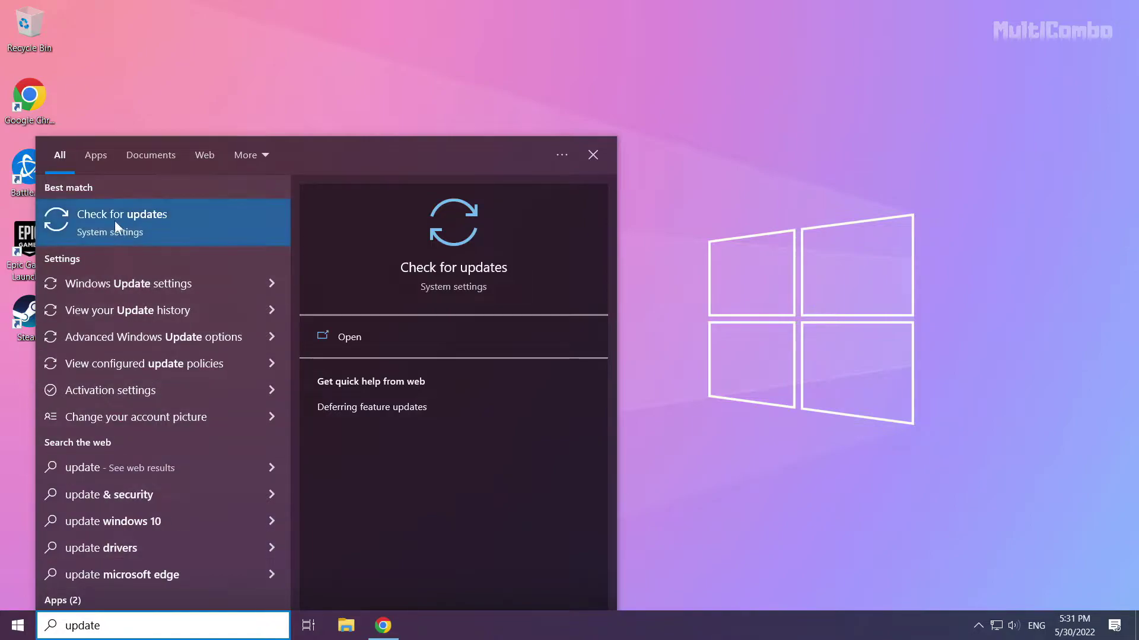
Check for updates in Windows Update, confirm the PC is up to date, and close Settings.
{"action": "left_click", "coordinate": [155, 222]}
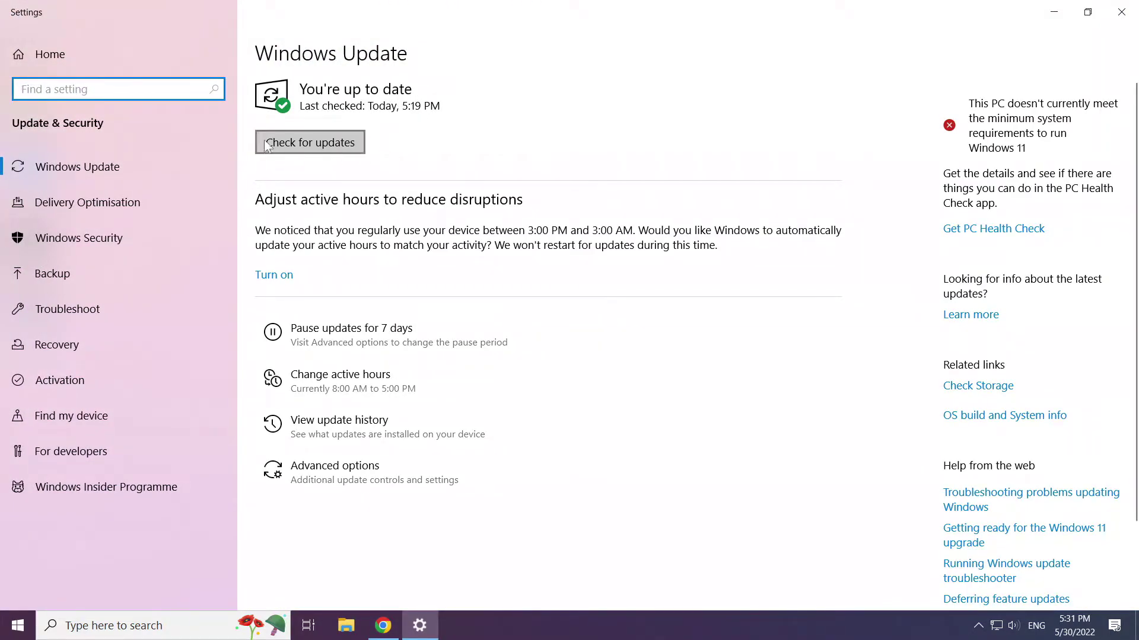
{"action": "left_click", "coordinate": [311, 143]}
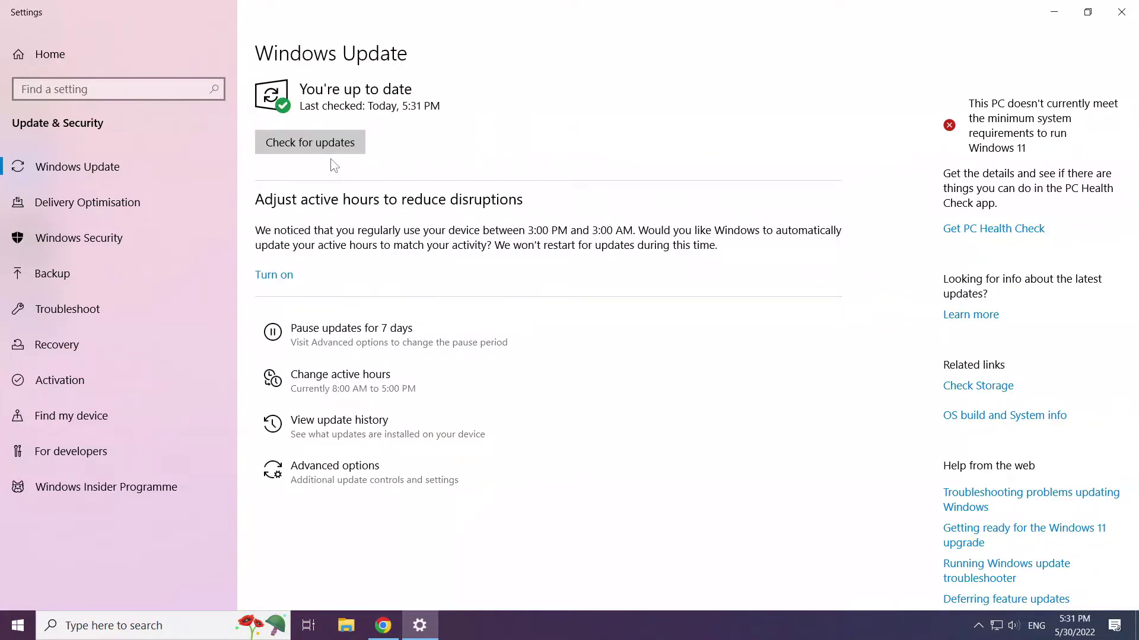
{"action": "left_click", "coordinate": [1124, 16]}
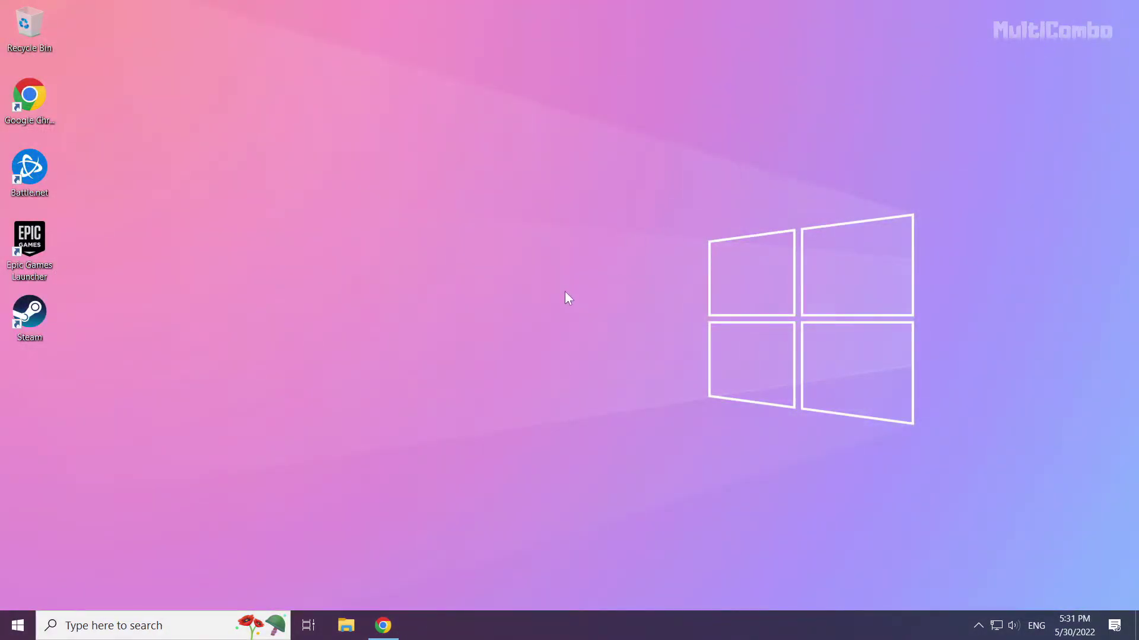
Download the DirectX End-User Runtime Web Installer in Chrome and launch dxwebsetup (1).exe.
{"action": "left_click", "coordinate": [390, 633]}
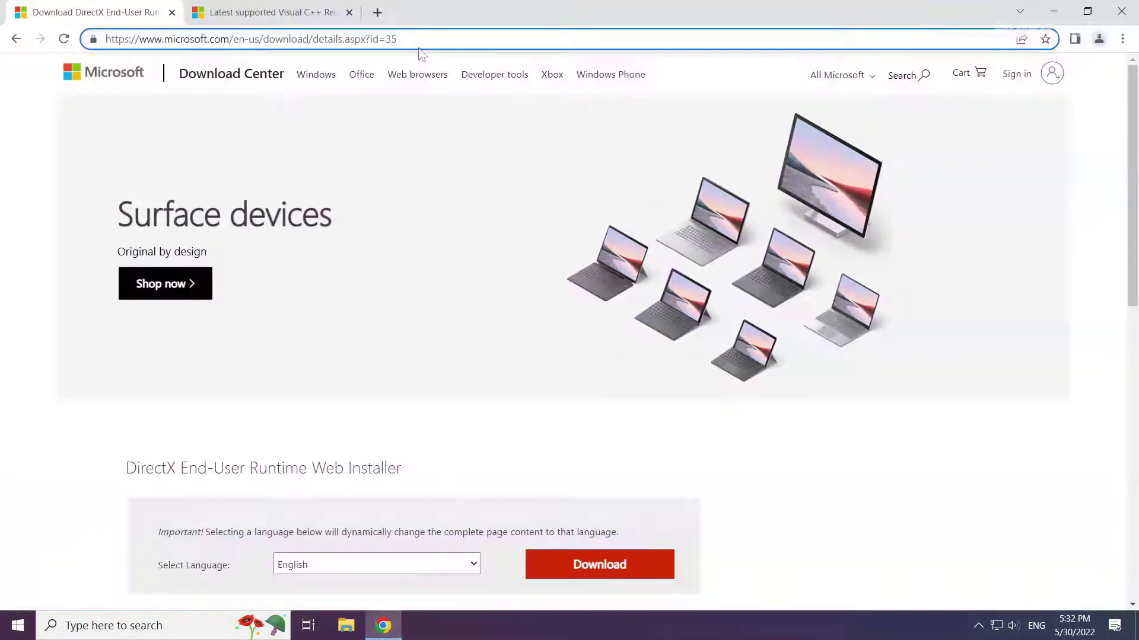
{"action": "left_click_drag", "start_coordinate": [454, 39], "coordinate": [479, 36]}
{"action": "left_click", "coordinate": [469, 433]}
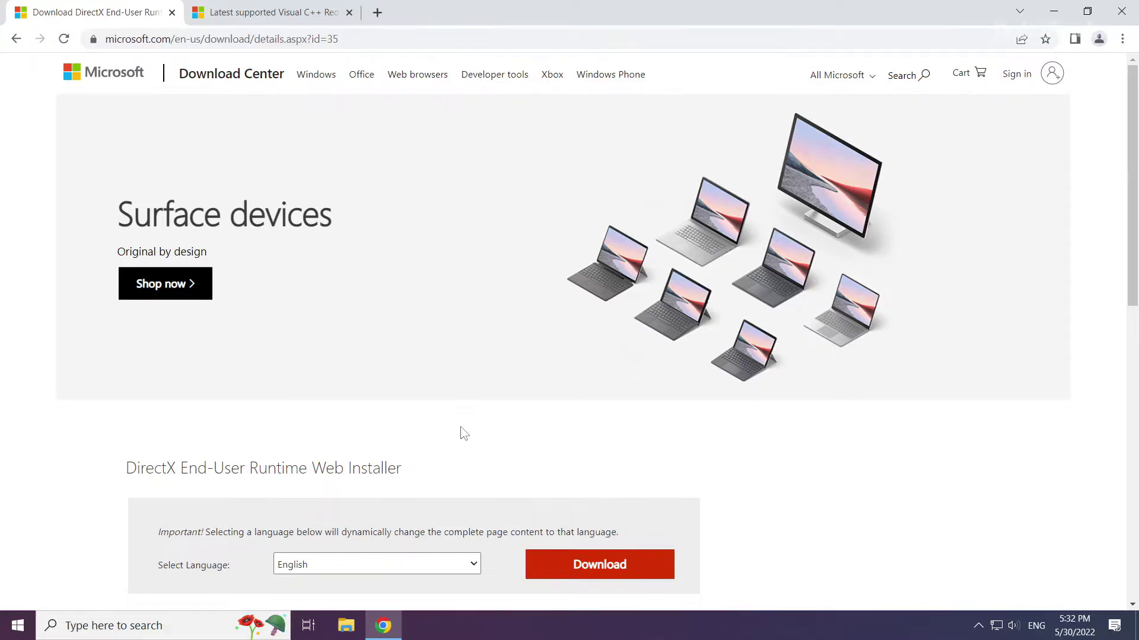
{"action": "scroll", "coordinate": [456, 433], "scroll_direction": "down", "scroll_amount": 1}
{"action": "scroll", "coordinate": [457, 432], "scroll_direction": "down", "scroll_amount": 2}
{"action": "left_click_drag", "start_coordinate": [418, 325], "coordinate": [112, 317]}
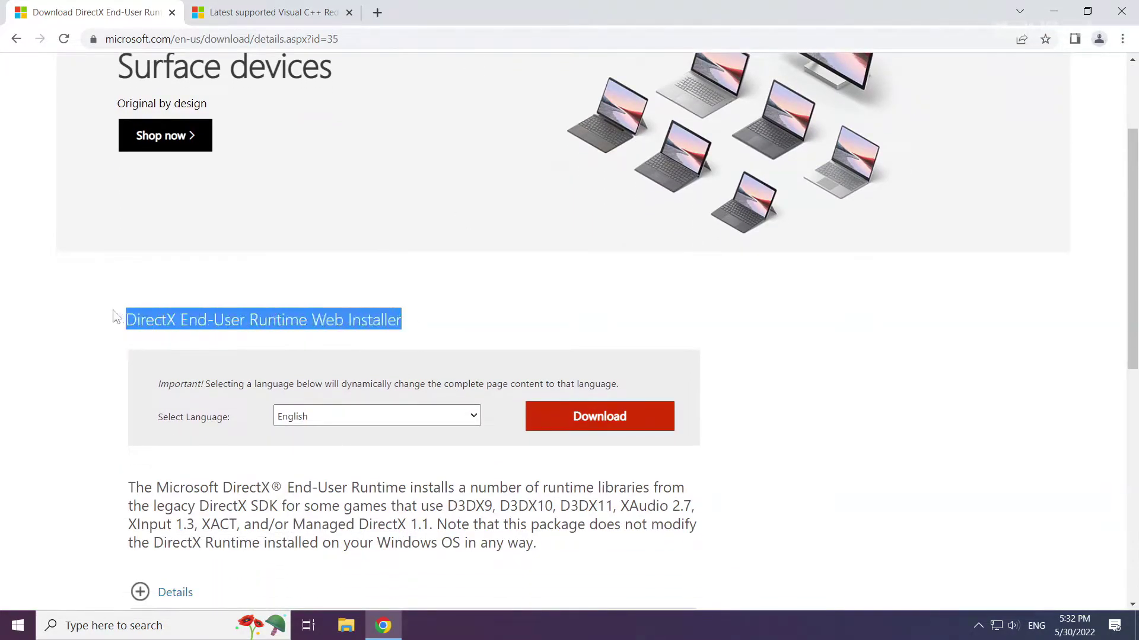
{"action": "left_click", "coordinate": [106, 316]}
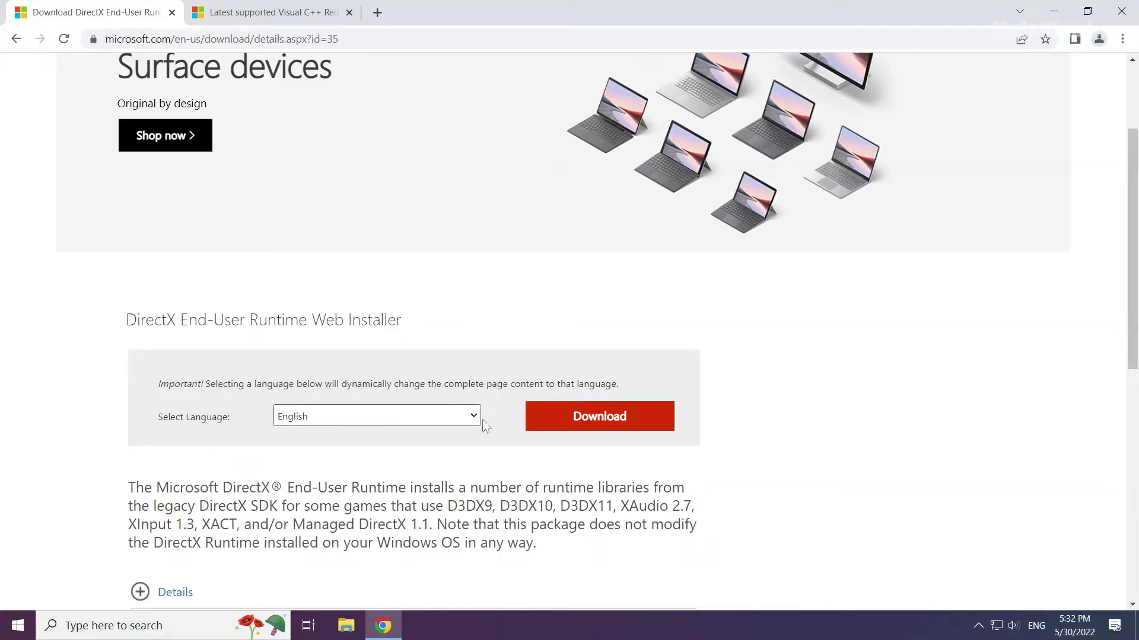
{"action": "left_click", "coordinate": [604, 425]}
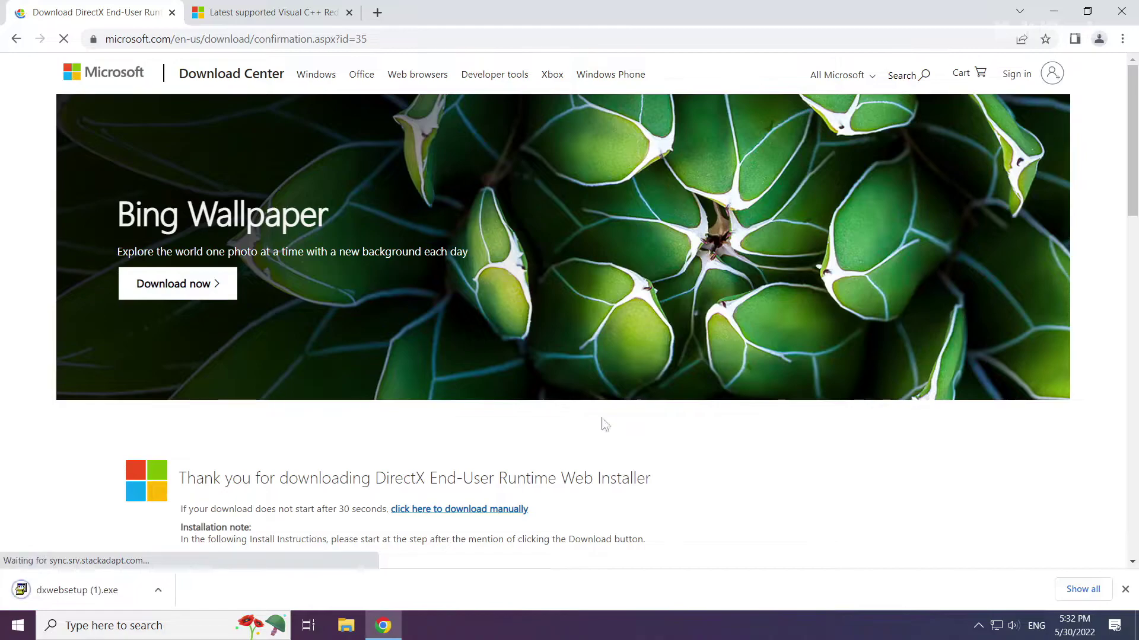
{"action": "left_click", "coordinate": [80, 590]}
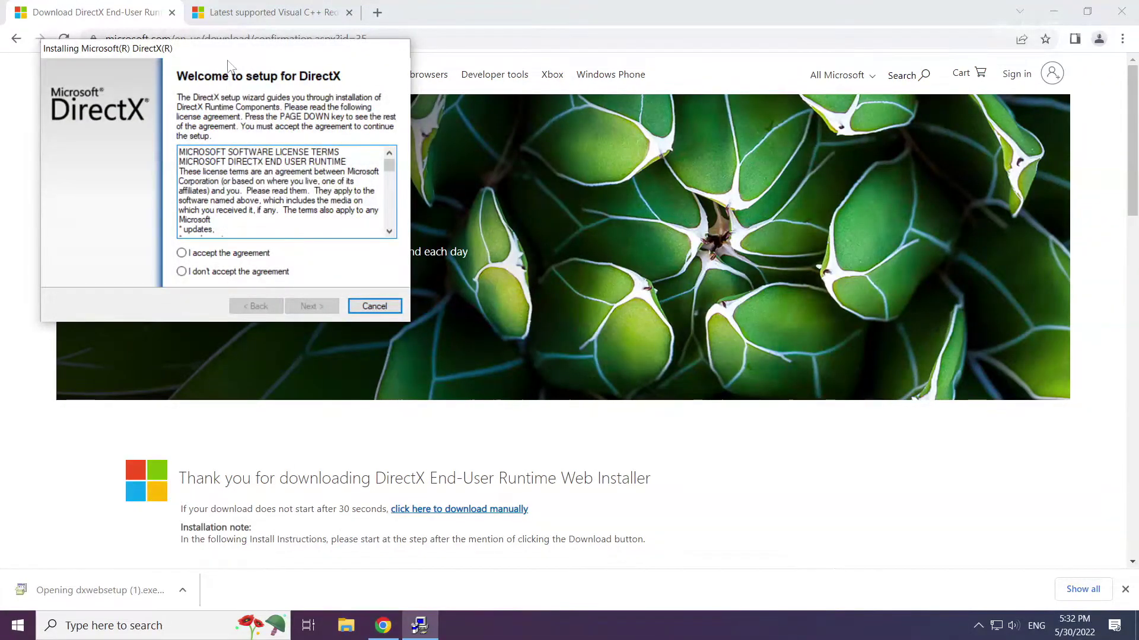
Accept the DirectX license, skip the Bing Bar, and finish setup with DirectX already current.
{"action": "left_click_drag", "start_coordinate": [228, 51], "coordinate": [556, 197]}
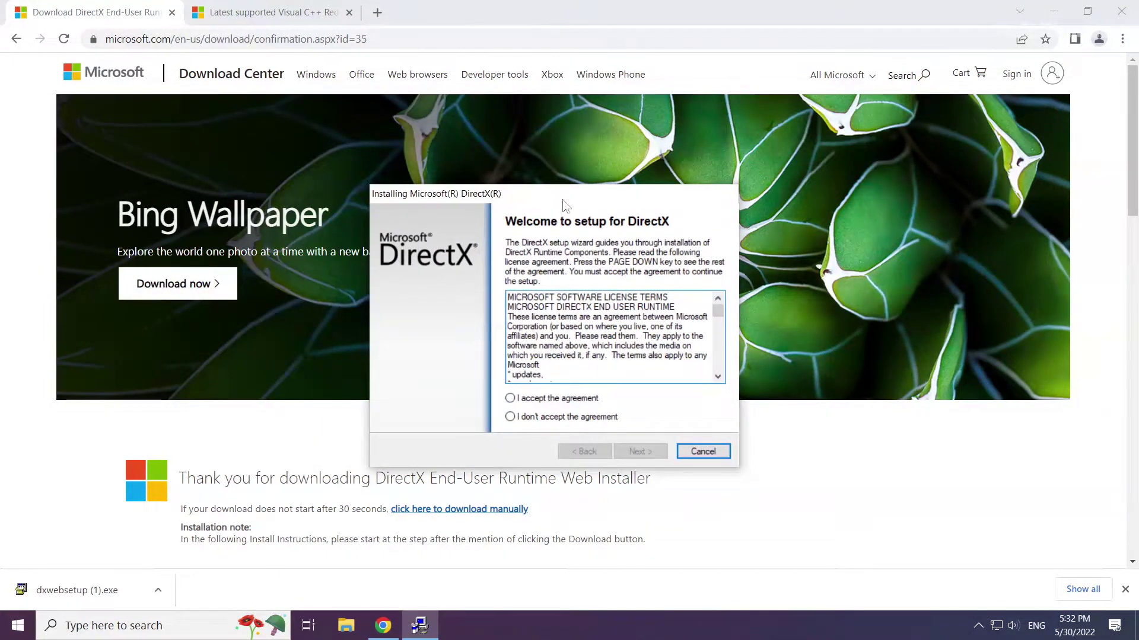
{"action": "left_click_drag", "start_coordinate": [719, 312], "coordinate": [704, 396]}
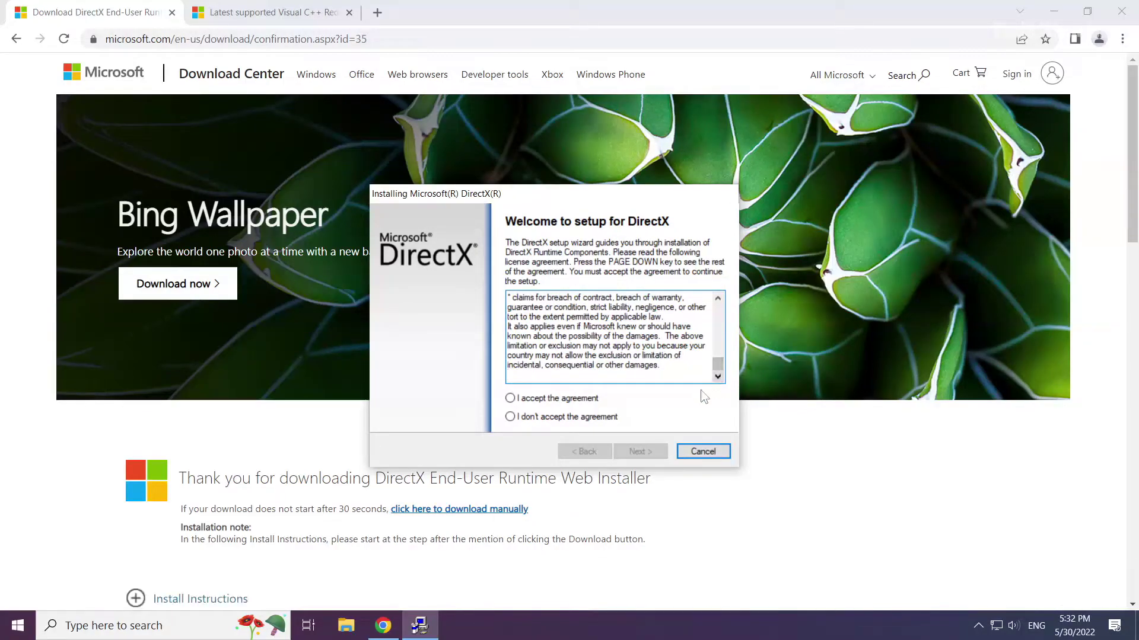
{"action": "left_click", "coordinate": [511, 399]}
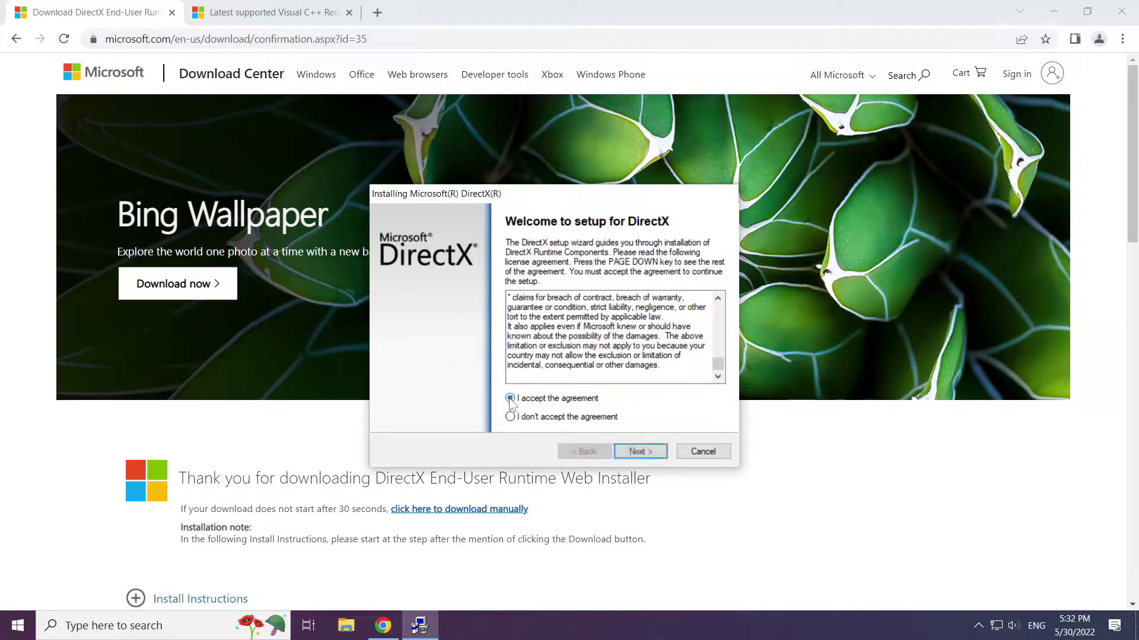
{"action": "left_click", "coordinate": [639, 452]}
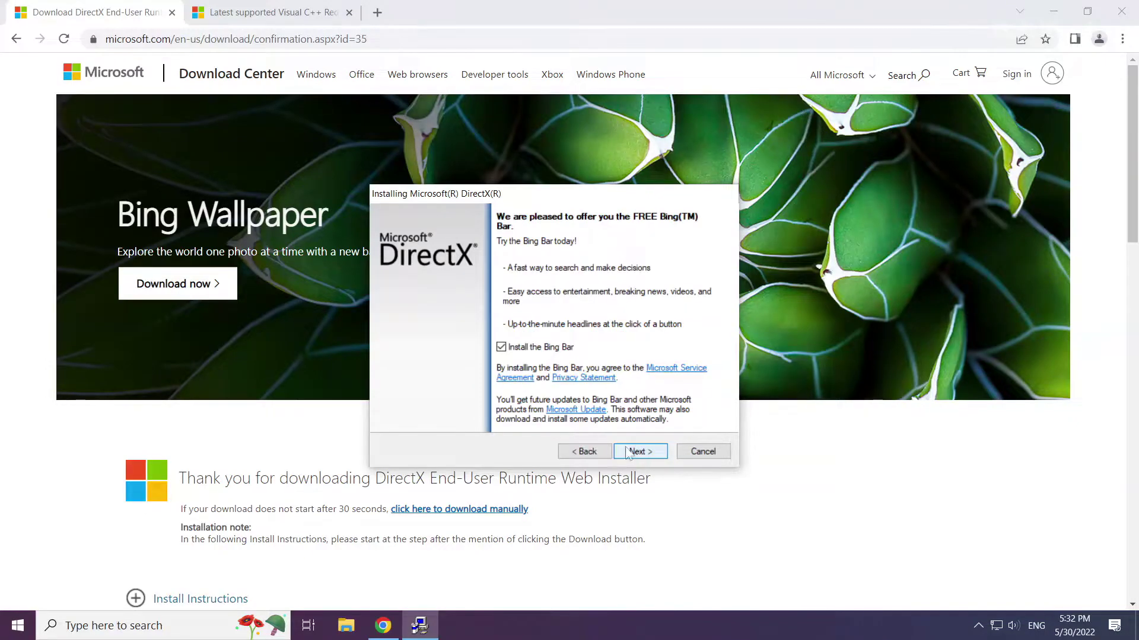
{"action": "left_click", "coordinate": [501, 348]}
{"action": "left_click", "coordinate": [638, 452]}
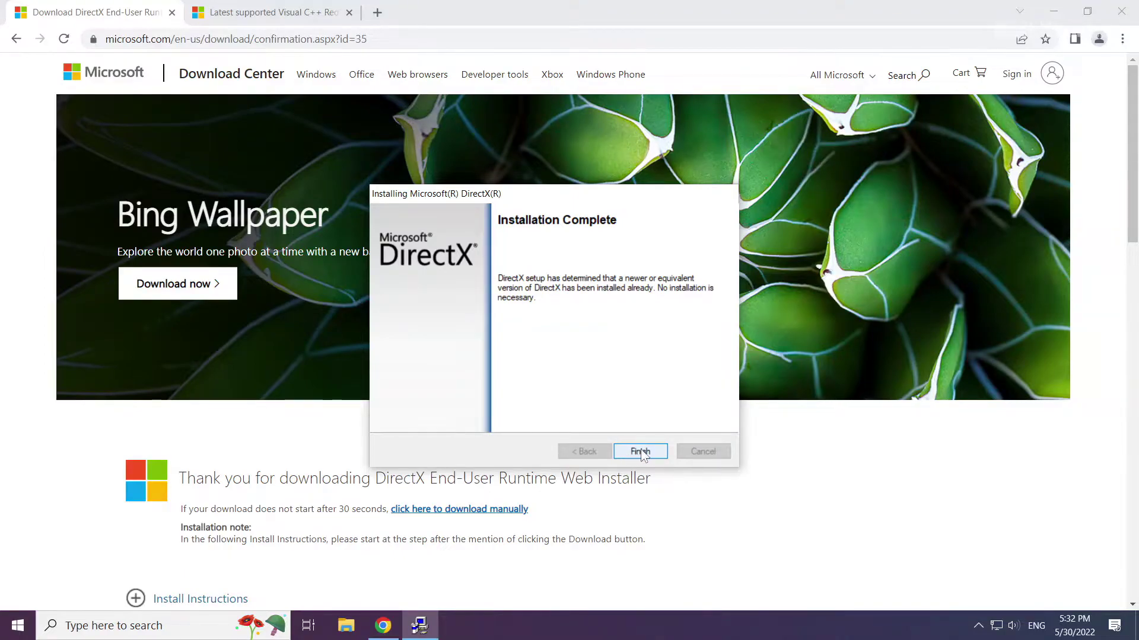
{"action": "left_click", "coordinate": [640, 452]}
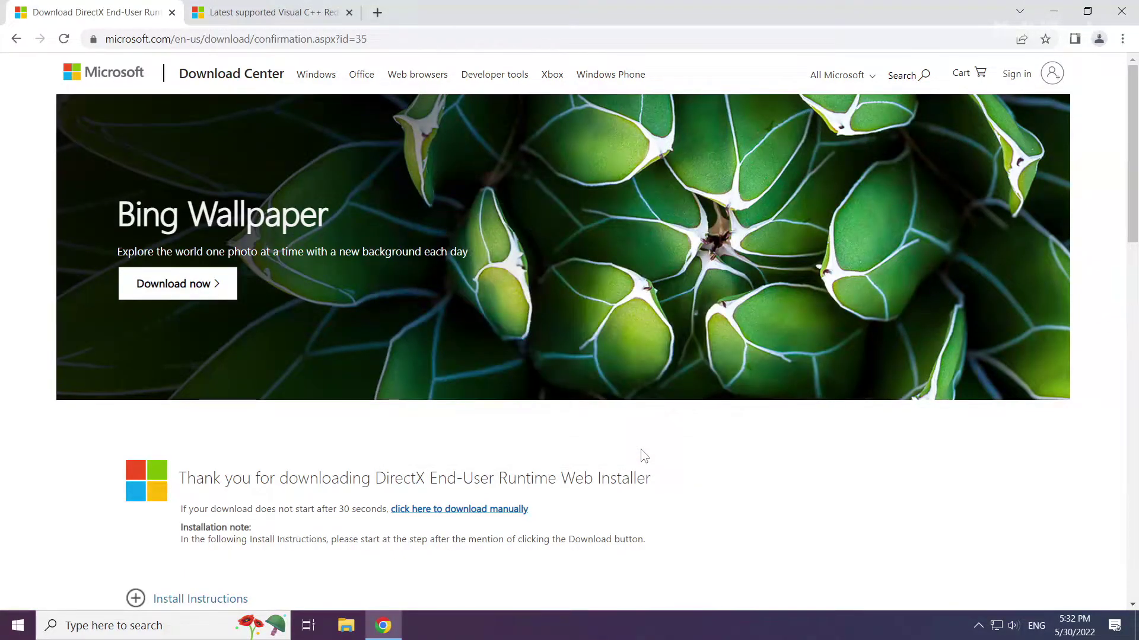
Switch to the Visual C++ Redistributable docs tab and scroll to the Visual Studio 2015-2022 section.
{"action": "left_click", "coordinate": [174, 16]}
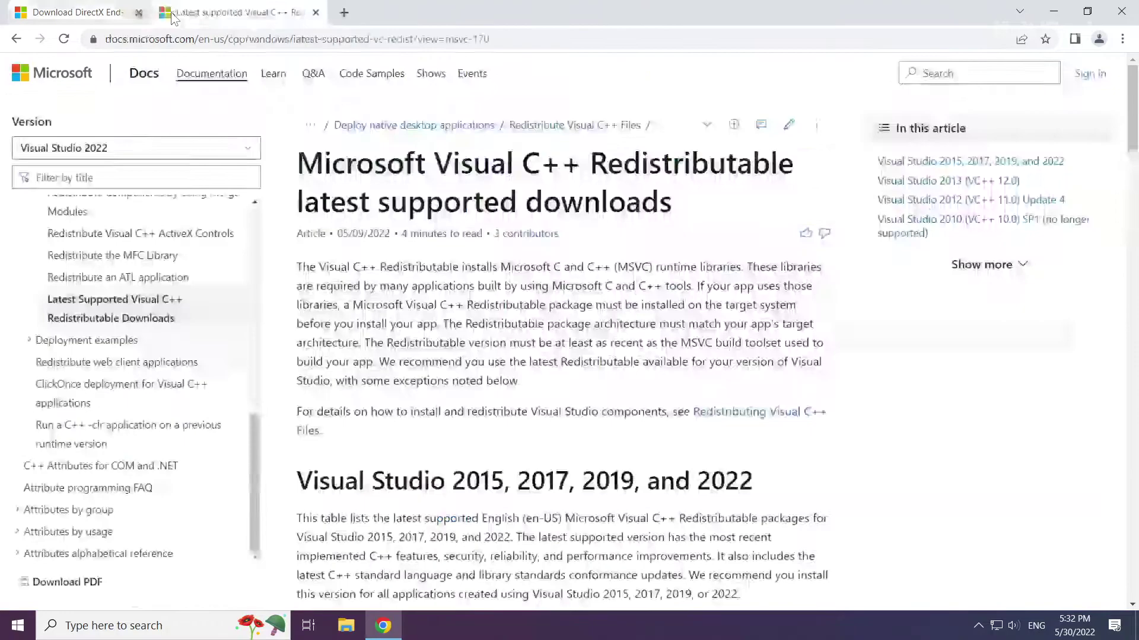
{"action": "left_click", "coordinate": [591, 39]}
{"action": "left_click", "coordinate": [591, 35]}
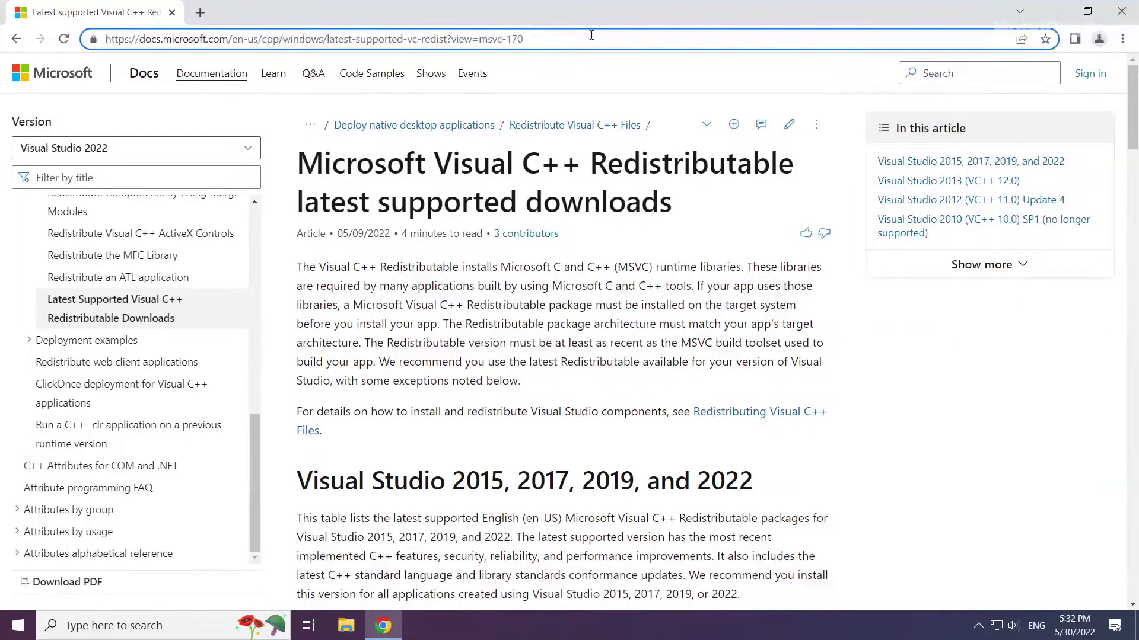
{"action": "left_click_drag", "start_coordinate": [300, 163], "coordinate": [580, 165]}
{"action": "left_click", "coordinate": [580, 165]}
{"action": "left_click_drag", "start_coordinate": [296, 480], "coordinate": [774, 483]}
{"action": "left_click", "coordinate": [781, 484]}
{"action": "scroll", "coordinate": [575, 466], "scroll_direction": "down", "scroll_amount": 4}
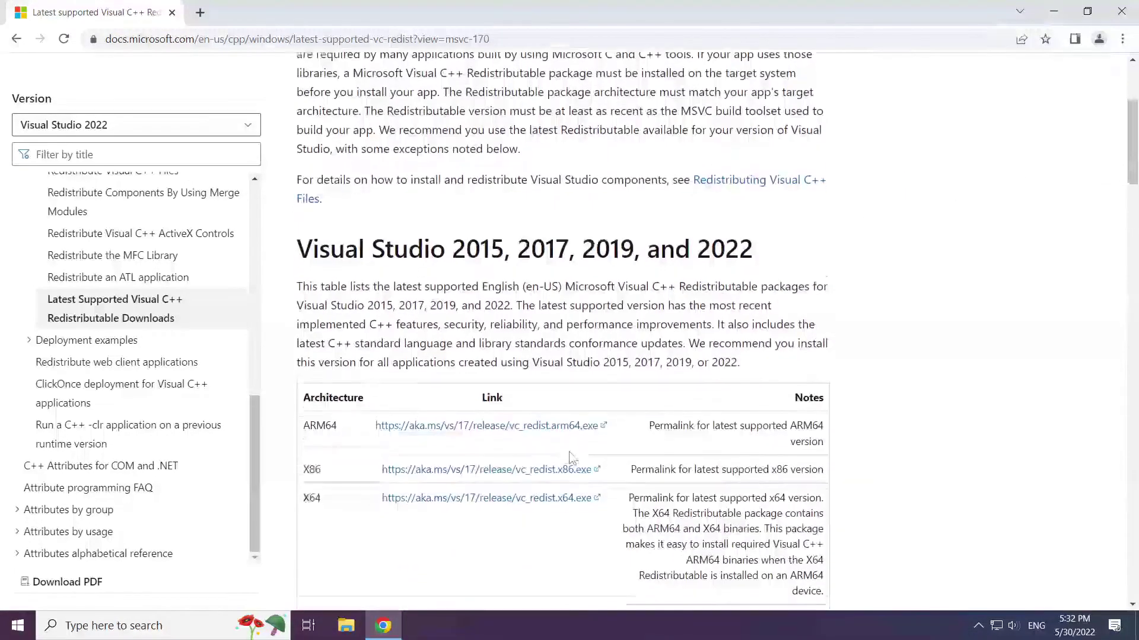
{"action": "scroll", "coordinate": [570, 458], "scroll_direction": "down", "scroll_amount": 1}
Download the ARM64, X86 and X64 redistributable installers from the 2015-2022 table.
{"action": "left_click_drag", "start_coordinate": [303, 358], "coordinate": [644, 439]}
{"action": "left_click", "coordinate": [452, 368]}
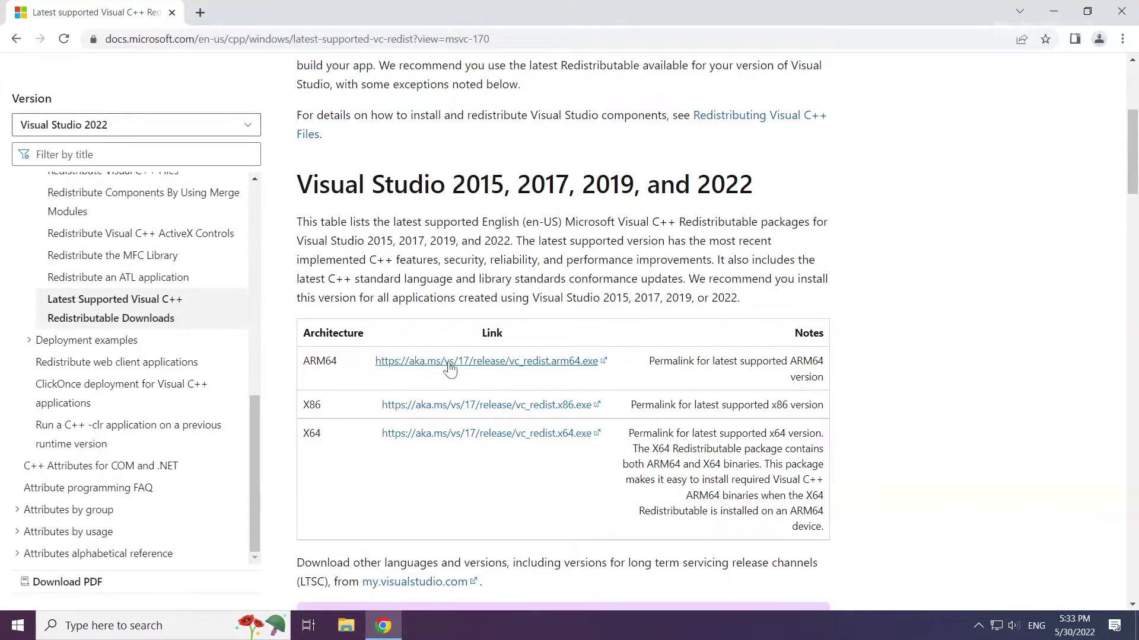
{"action": "left_click", "coordinate": [455, 368]}
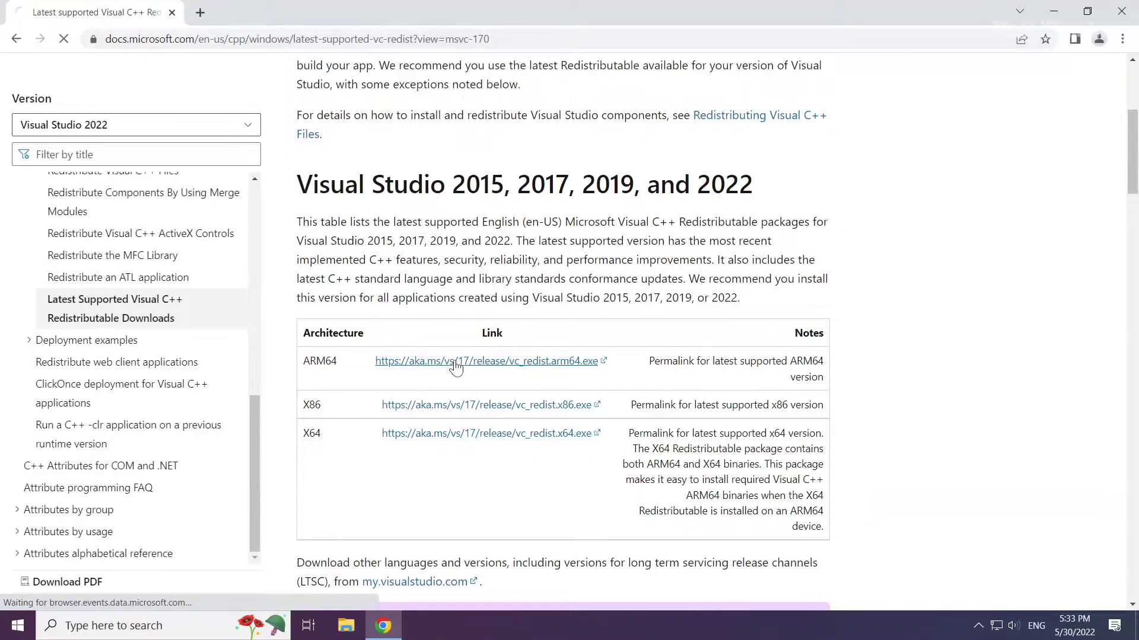
{"action": "left_click", "coordinate": [457, 407]}
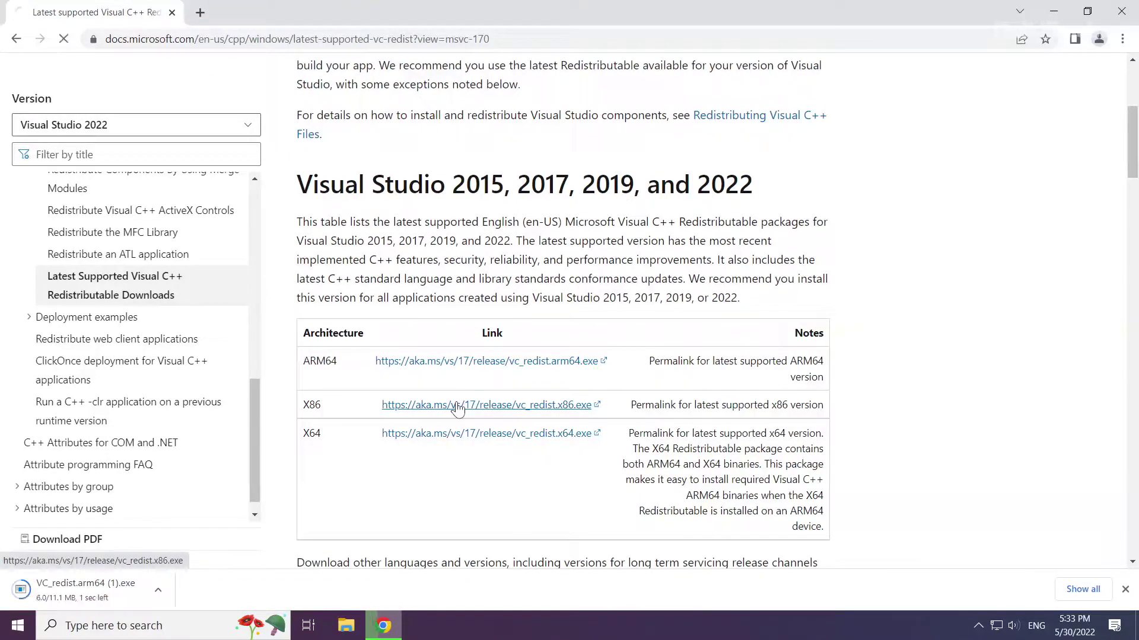
{"action": "left_click", "coordinate": [446, 436]}
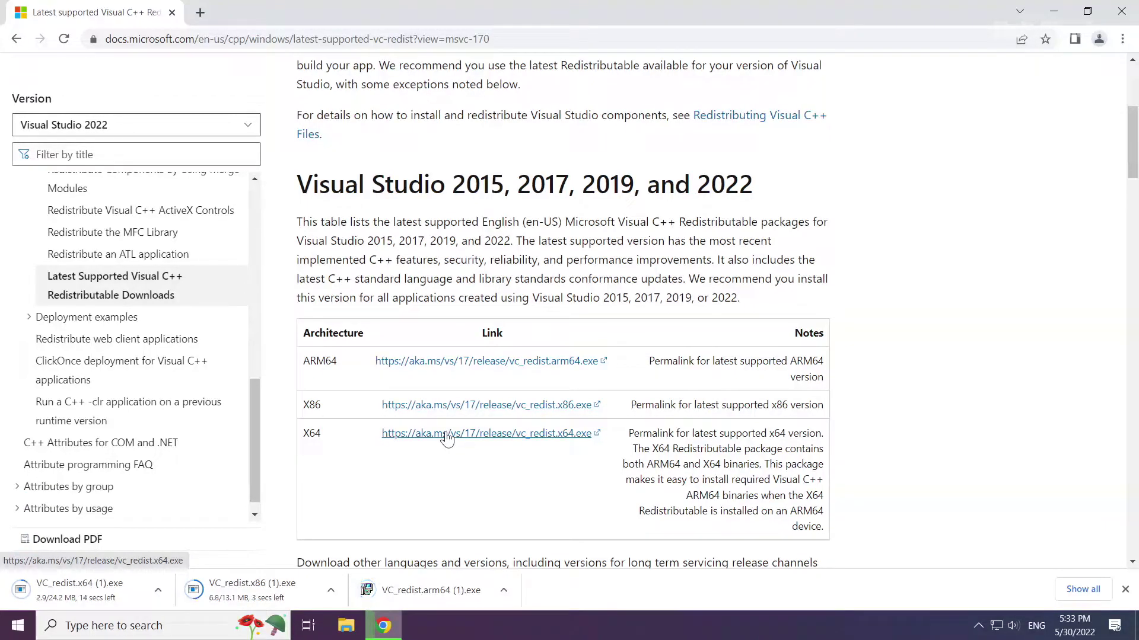
Launch the ARM64 redistributable installer, accept its license terms, and start the install.
{"action": "left_click", "coordinate": [442, 593]}
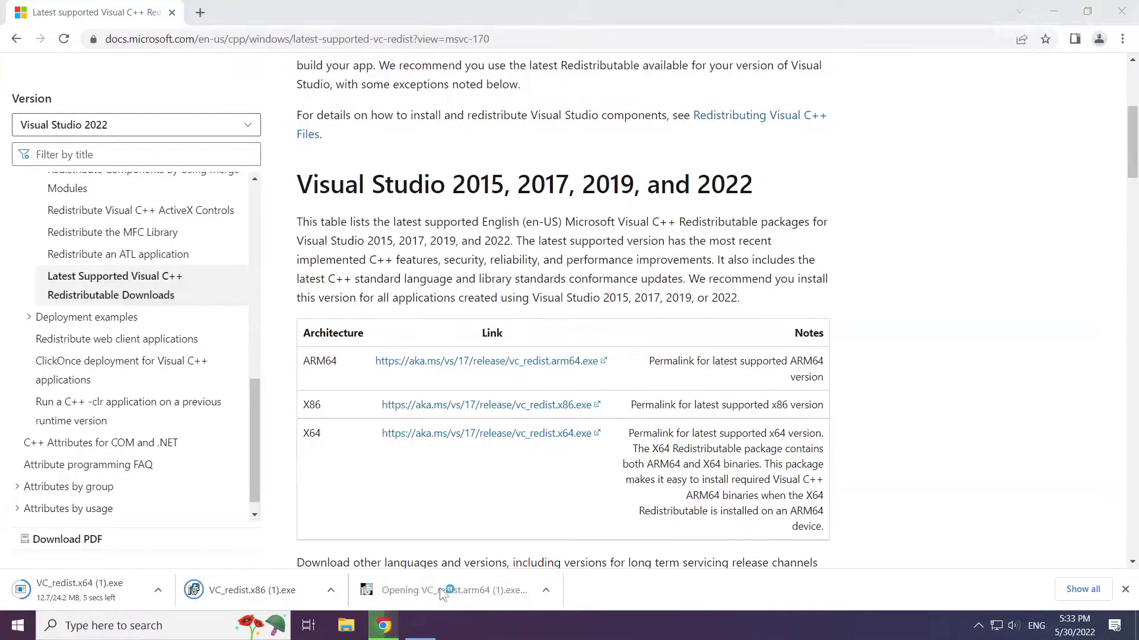
{"action": "left_click_drag", "start_coordinate": [729, 297], "coordinate": [732, 358]}
{"action": "left_click", "coordinate": [405, 374]}
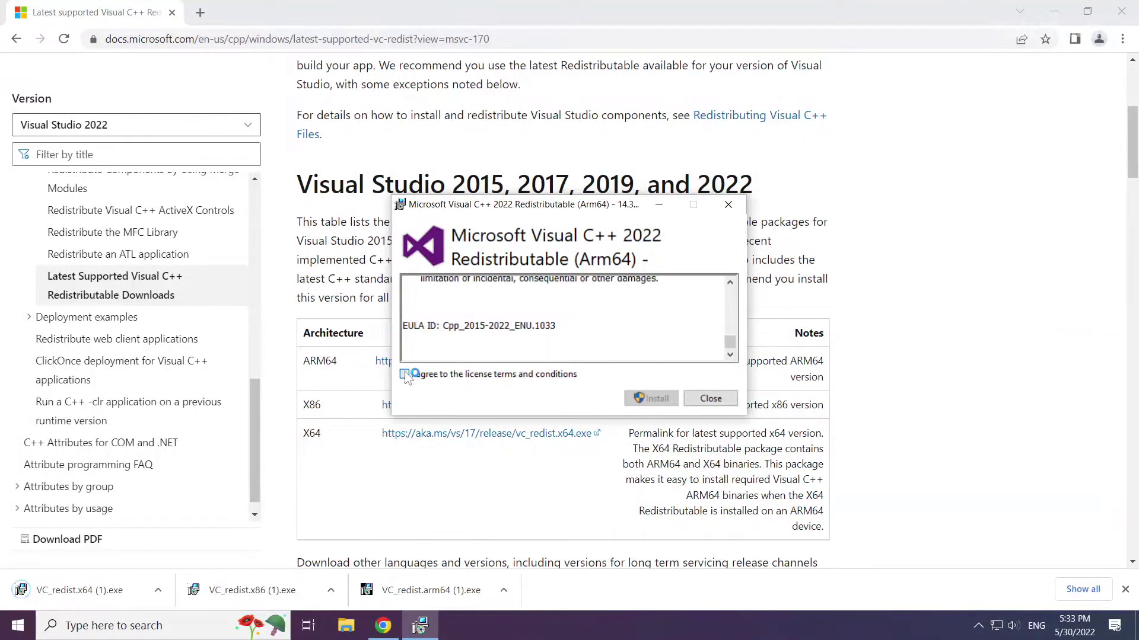
{"action": "left_click", "coordinate": [651, 400]}
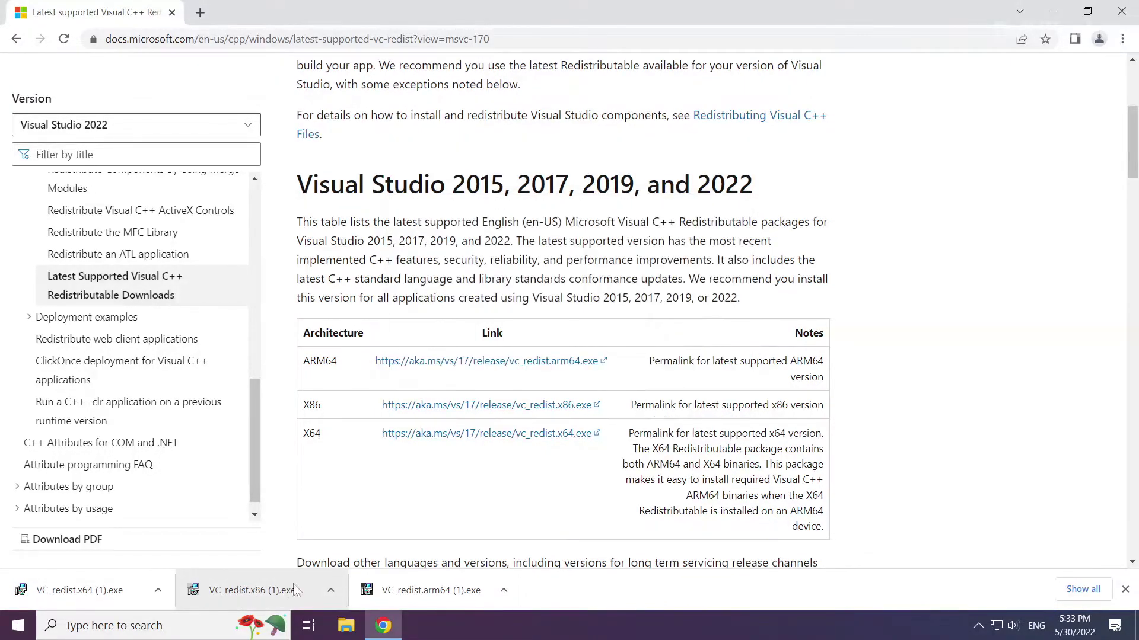
{"action": "left_click", "coordinate": [256, 588]}
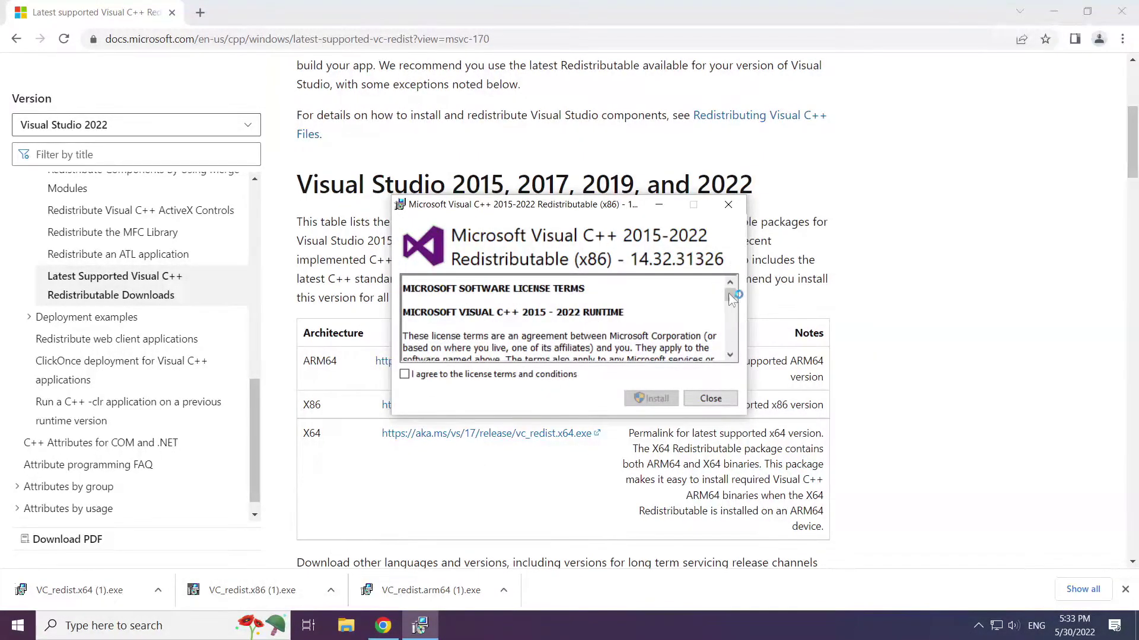
{"action": "left_click_drag", "start_coordinate": [730, 295], "coordinate": [728, 344]}
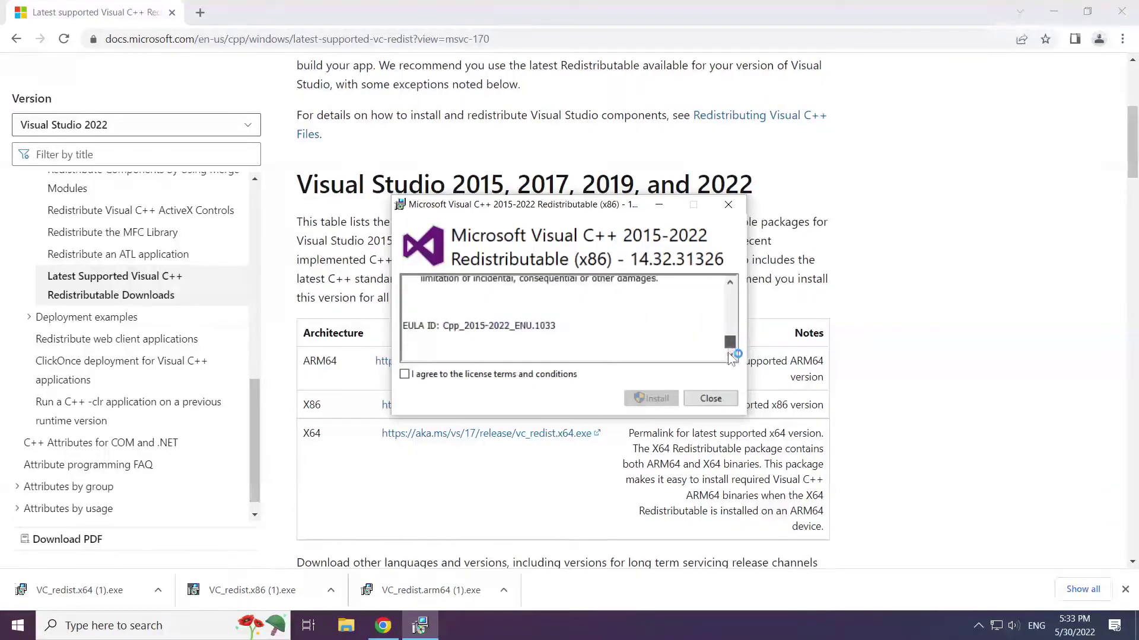
{"action": "left_click", "coordinate": [404, 374]}
{"action": "left_click", "coordinate": [651, 398]}
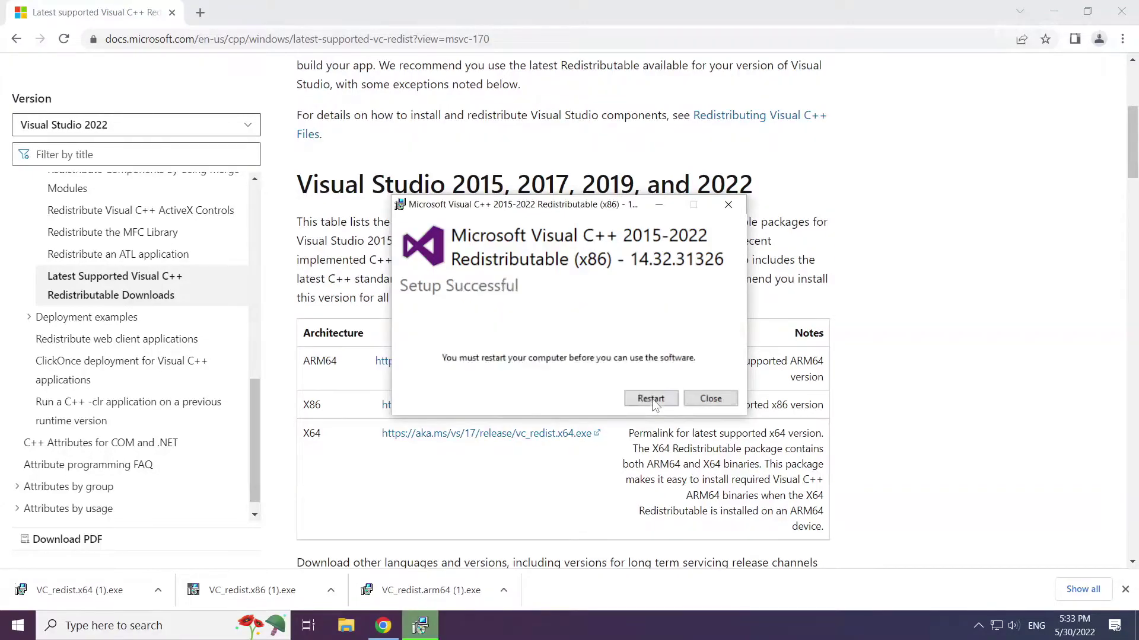
{"action": "left_click", "coordinate": [715, 400]}
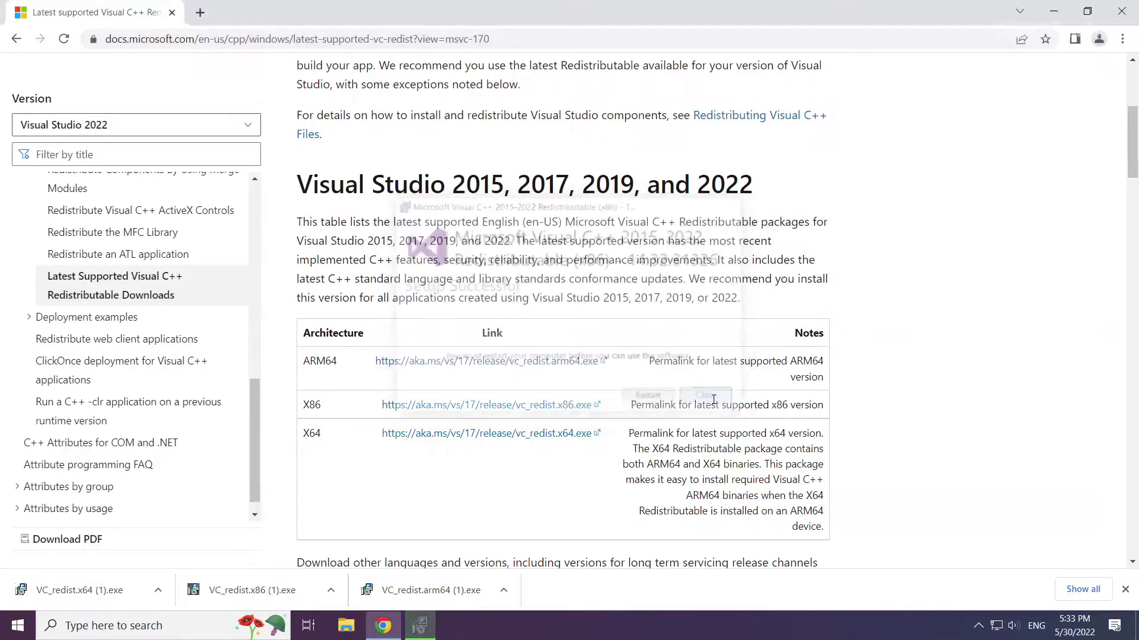
Install VC_redist.x64 (version 14.32.31326) after accepting its license, then close the success window.
{"action": "left_click", "coordinate": [86, 595]}
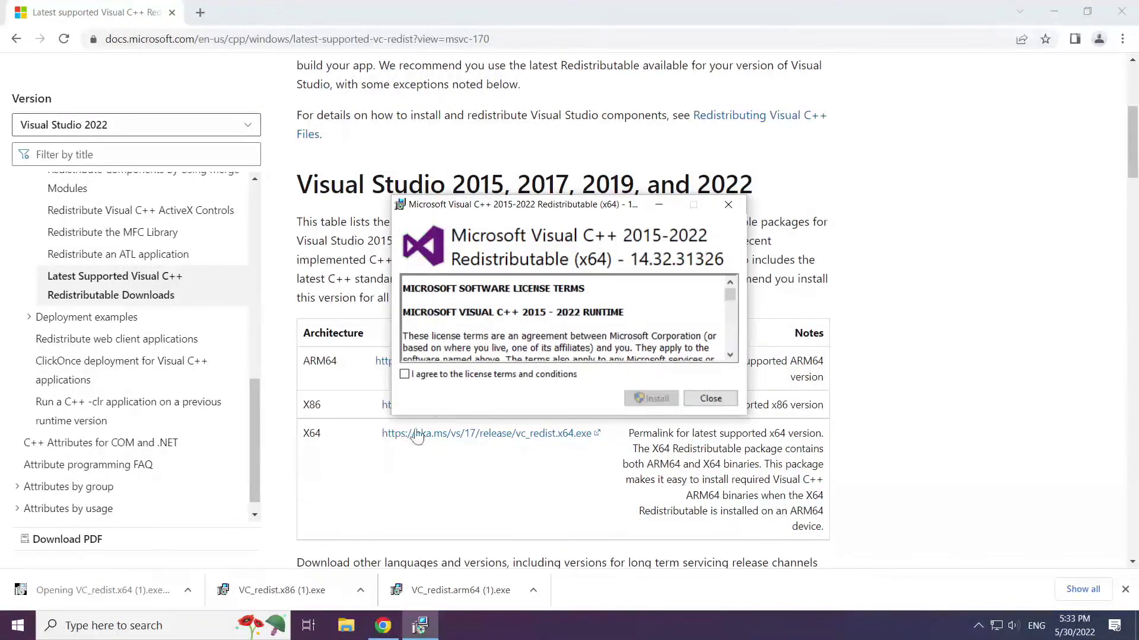
{"action": "left_click_drag", "start_coordinate": [730, 295], "coordinate": [730, 359]}
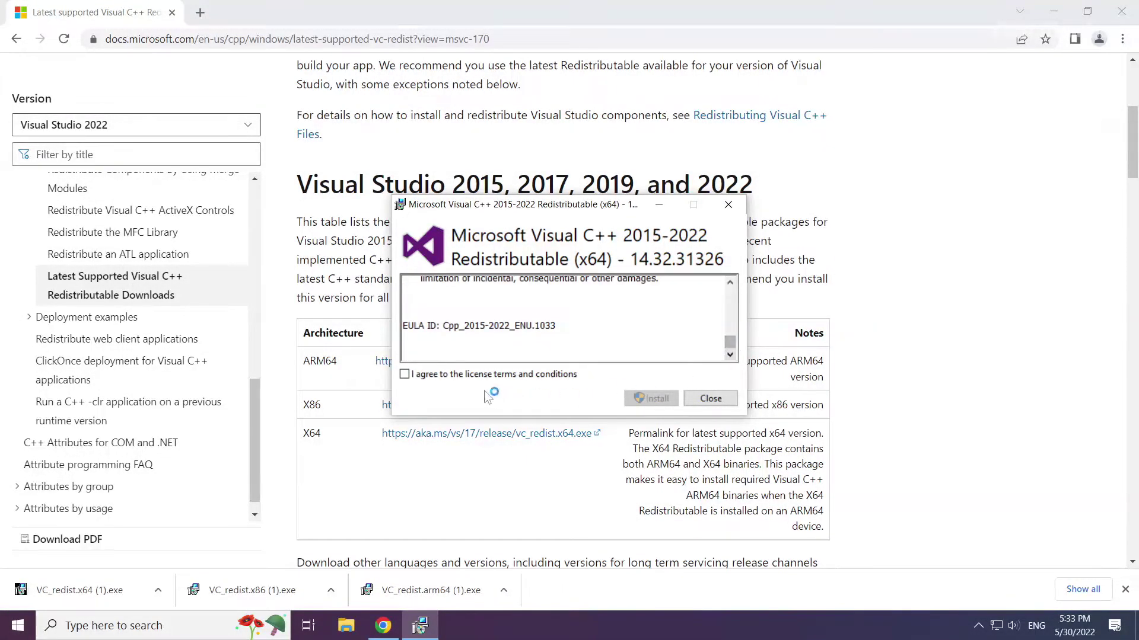
{"action": "left_click", "coordinate": [404, 374]}
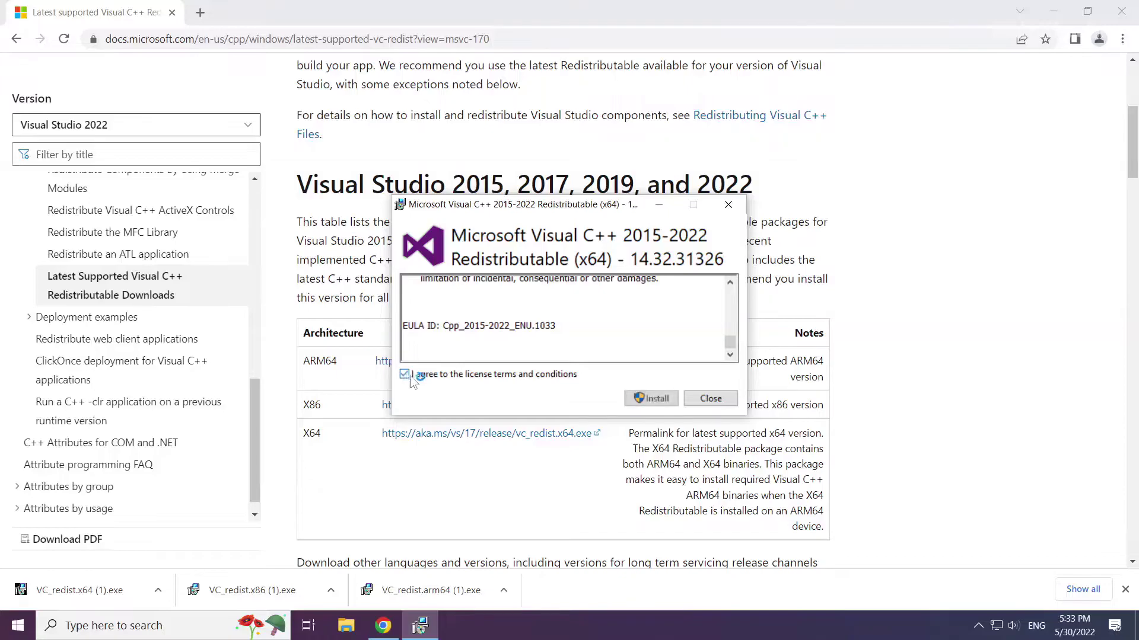
{"action": "left_click", "coordinate": [655, 398]}
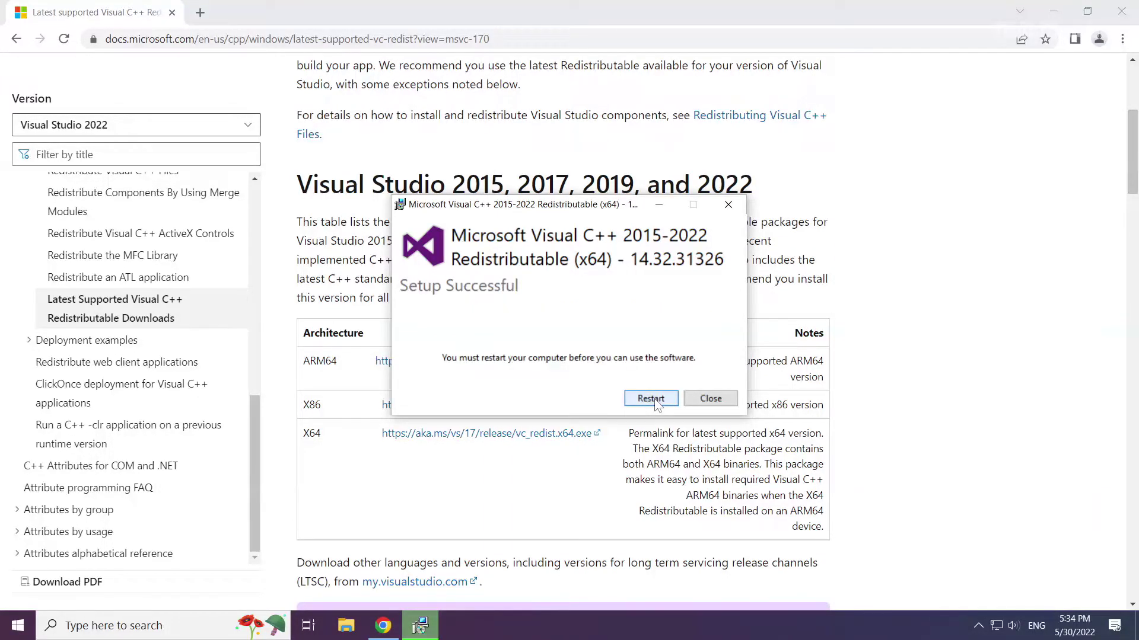
{"action": "left_click", "coordinate": [711, 399]}
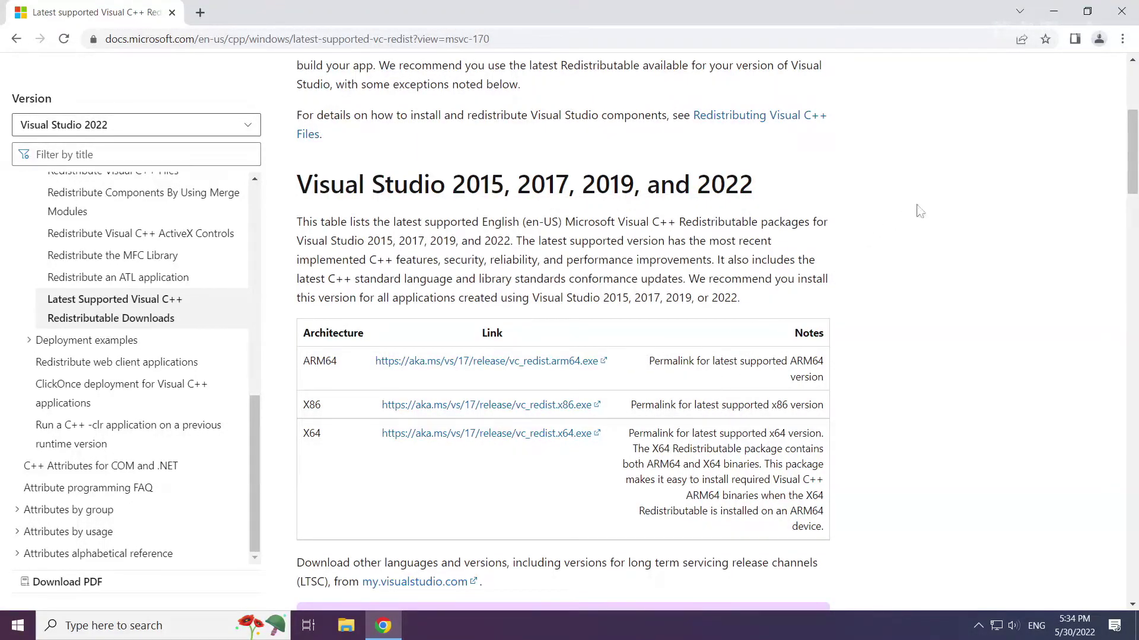
Close the Chrome window and bring up the Start menu's Sleep, Shut down and Restart options.
{"action": "left_click", "coordinate": [1123, 15]}
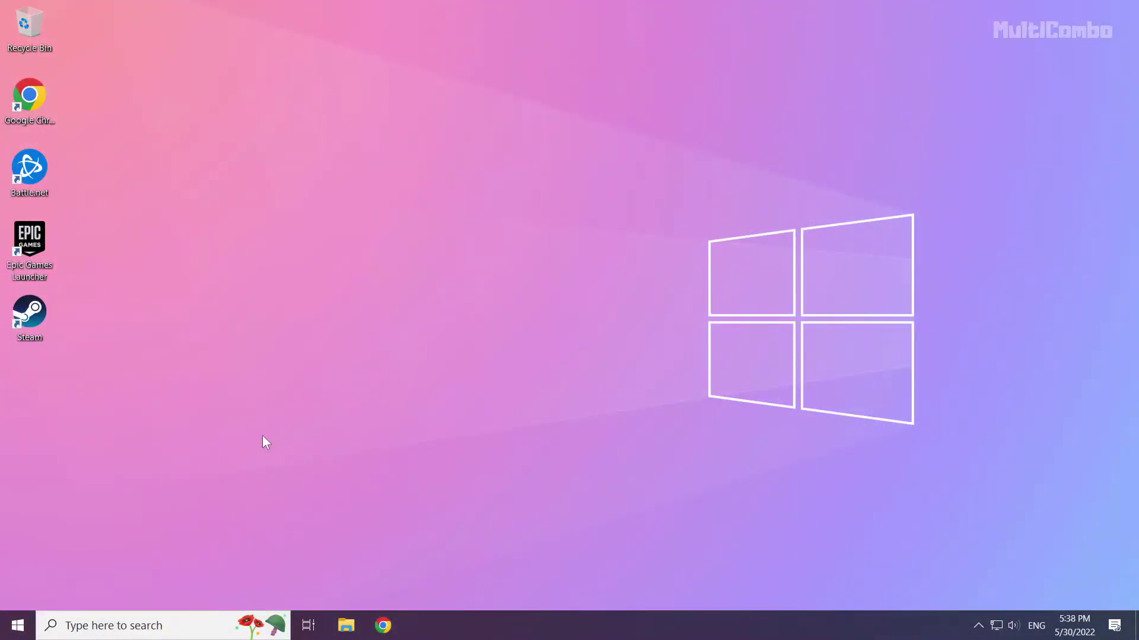
{"action": "left_click", "coordinate": [20, 629]}
{"action": "left_click", "coordinate": [19, 593]}
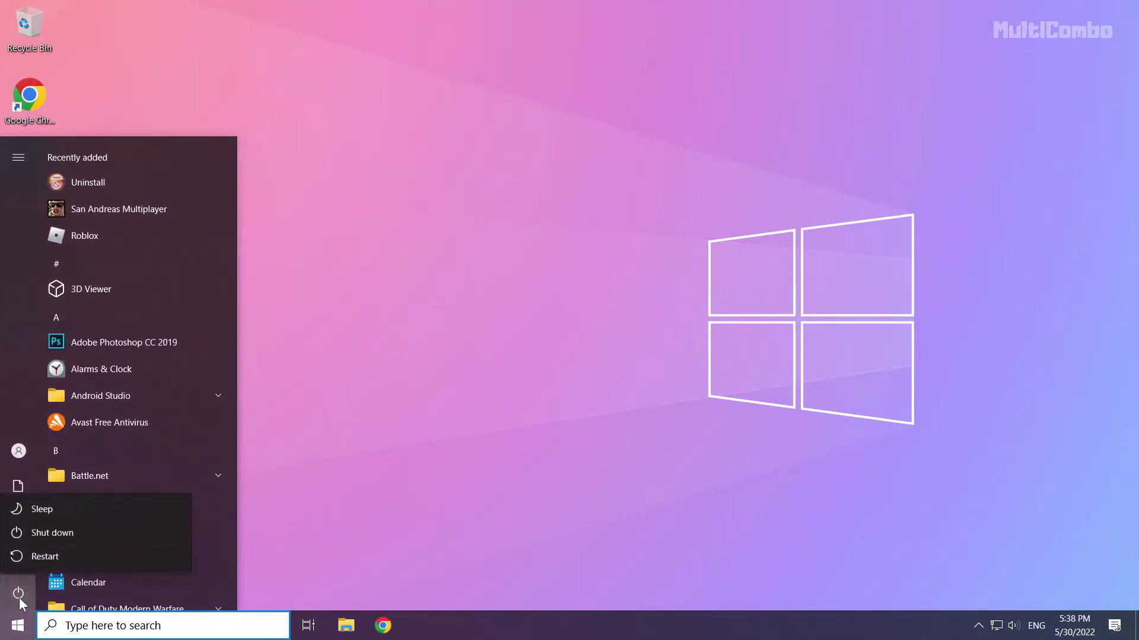